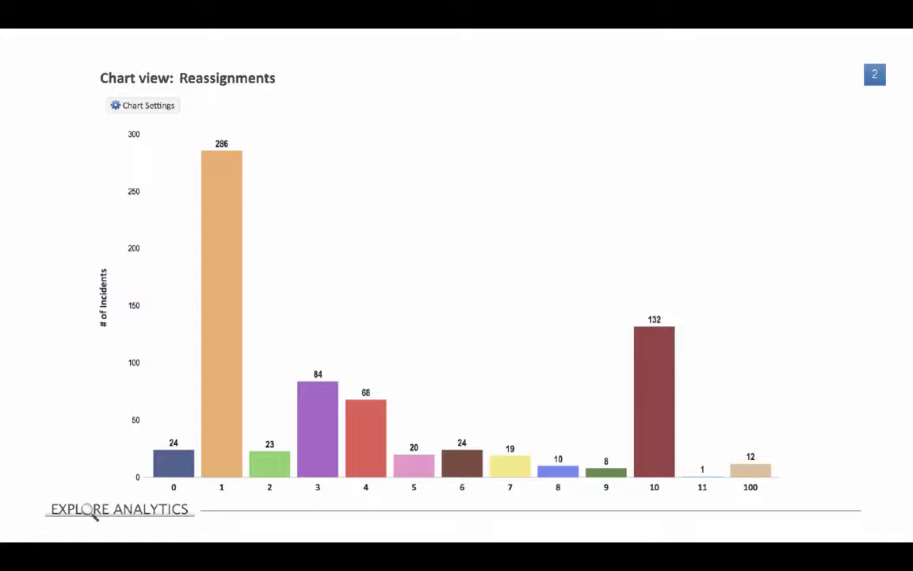
- Advance to the next slide, the one showing the average
key("Right")
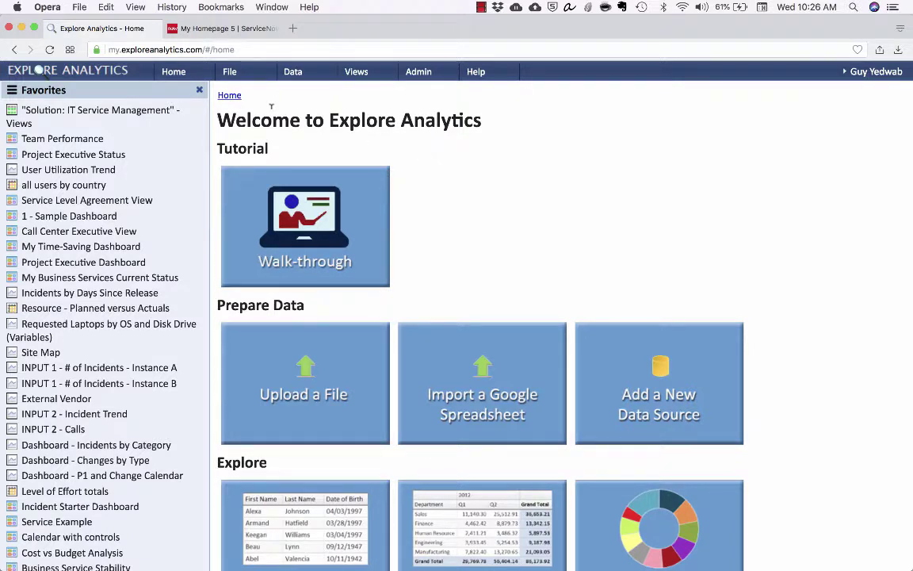
- Start a new view on the Incident SLA table from ServiceNow - Production
left_click(231, 73)
left_click(245, 94)
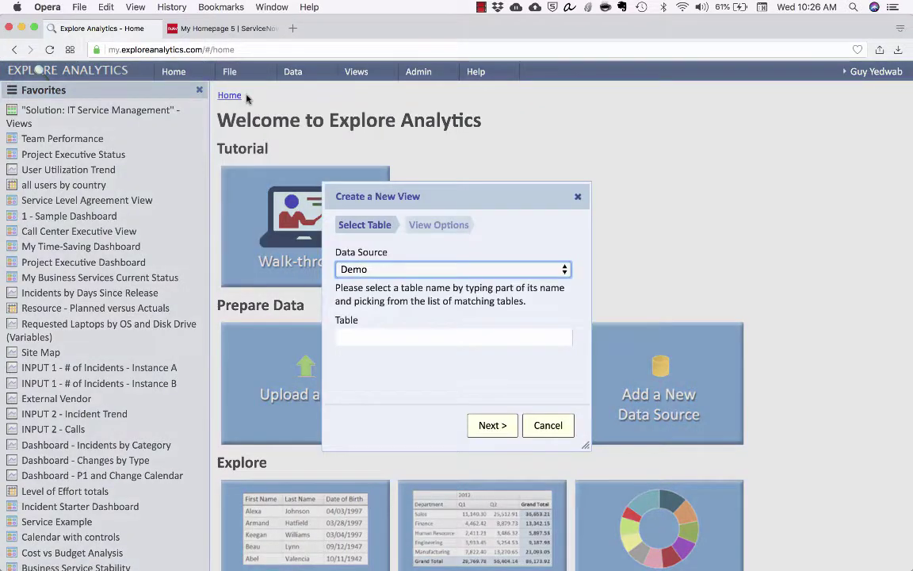
left_click(454, 268)
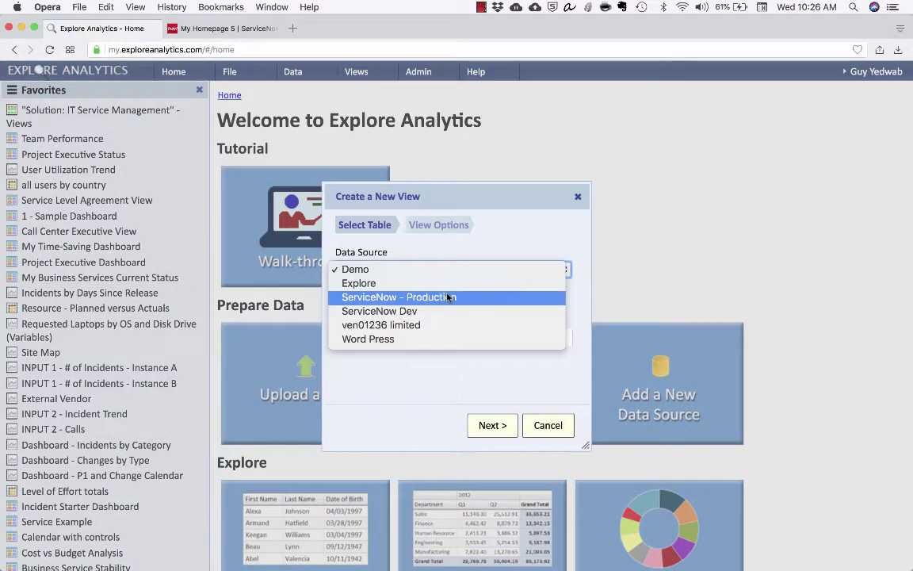
left_click(448, 297)
left_click(416, 338)
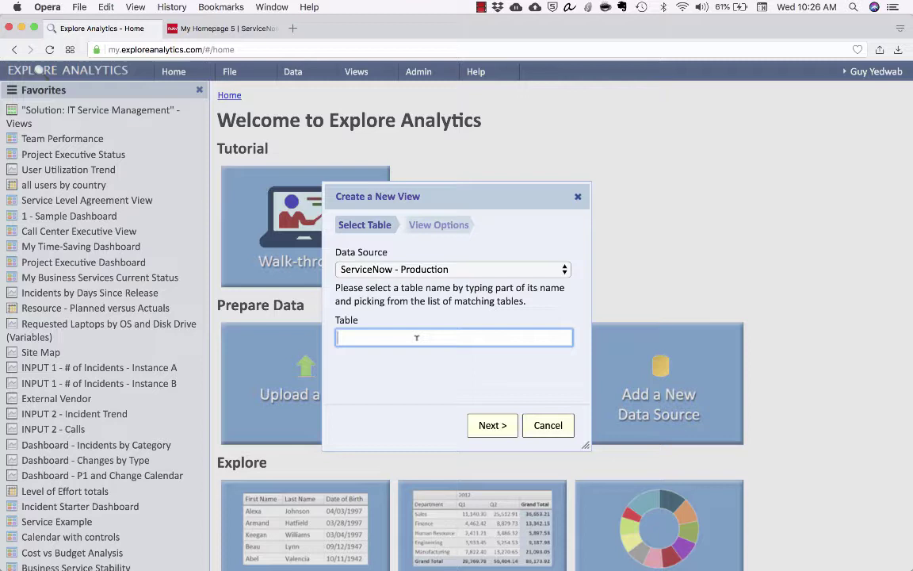
type("incident s")
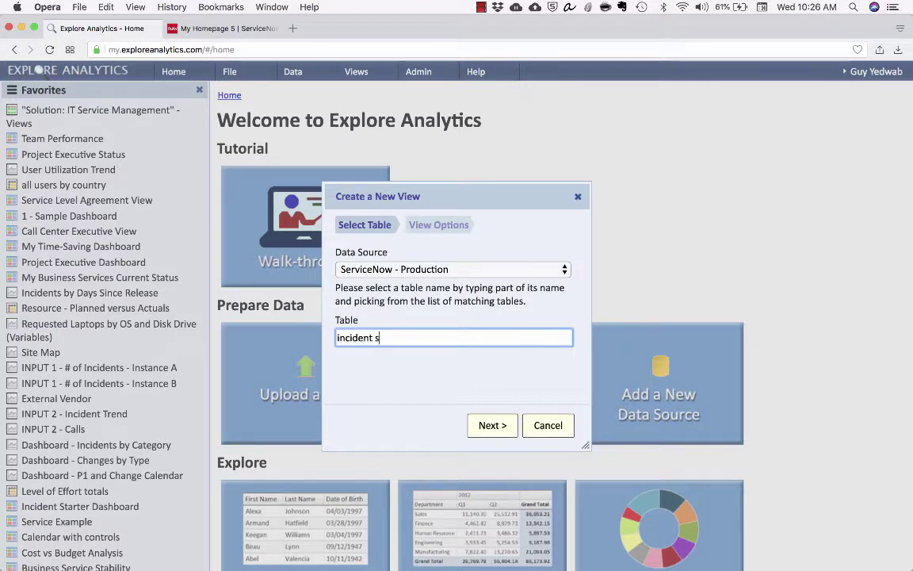
type("la")
key("Return")
left_click(482, 425)
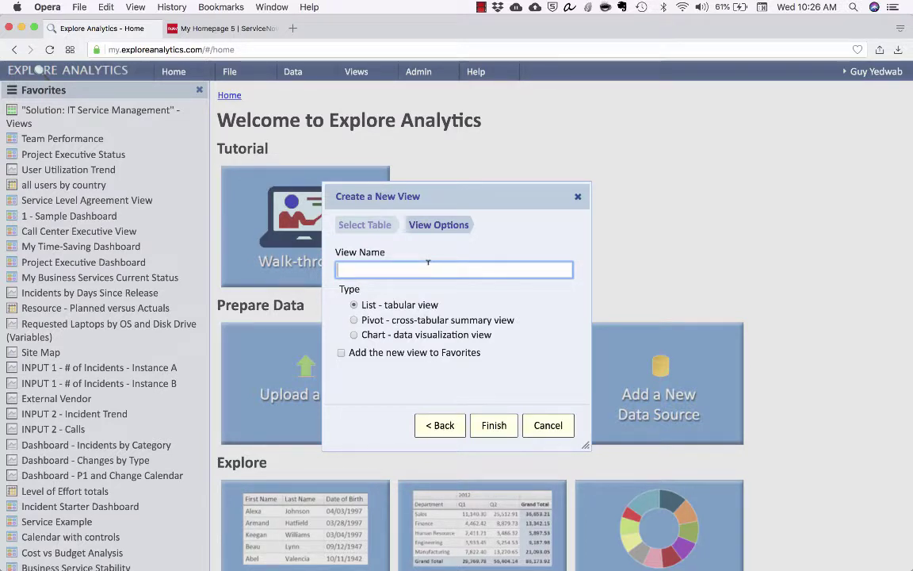
- Name the list view 'Incident TP 50/ 90/ 99'
type("Incident TP 50/ 90/ 99")
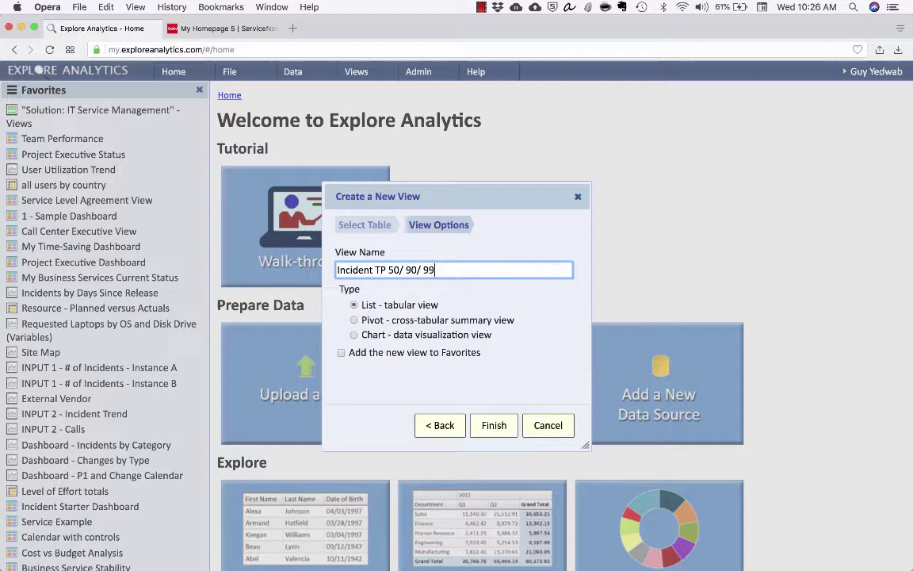
- Finish creating the Incident TP 50/ 90/ 99 list view and dismiss the success notice
left_click(492, 424)
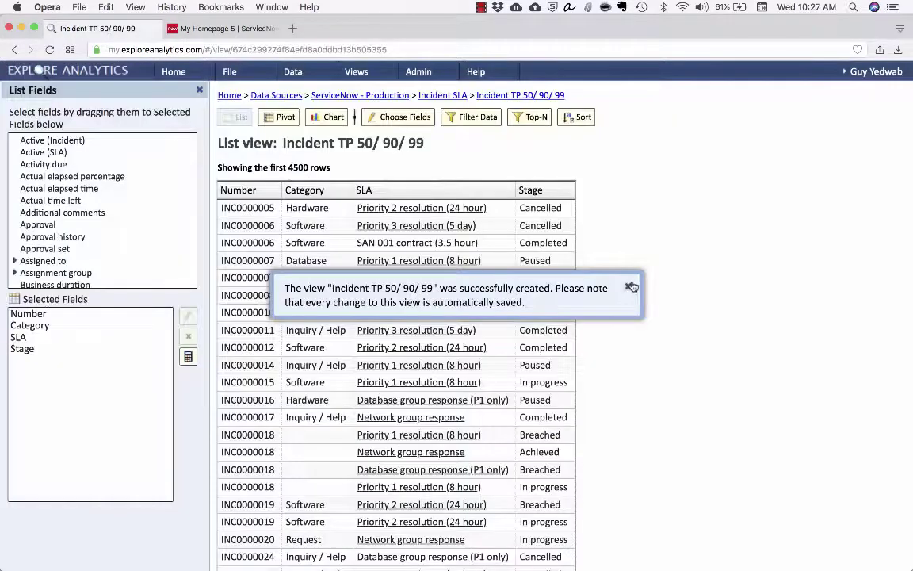
left_click(631, 286)
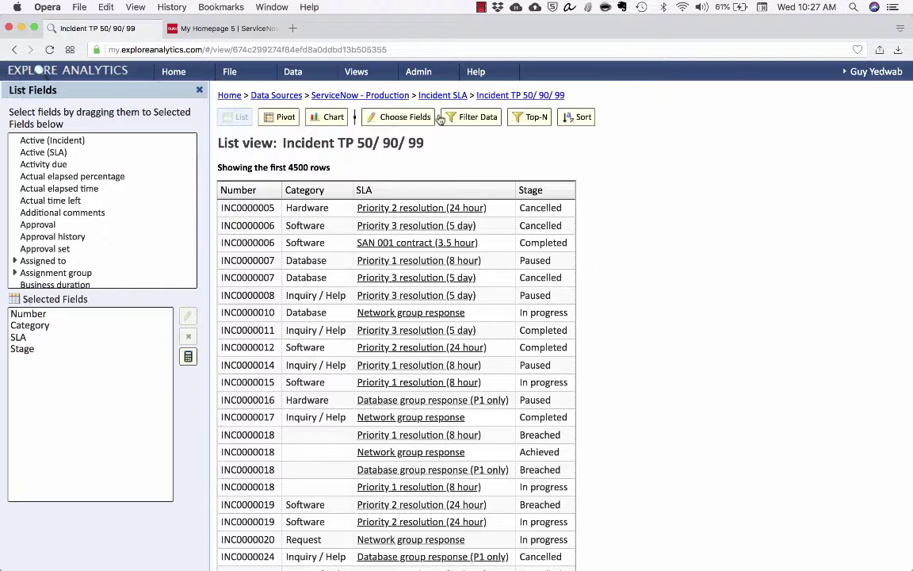
- Filter the list to End time during last year and exclude Cancelled stage rows
left_click(473, 116)
left_click(305, 167)
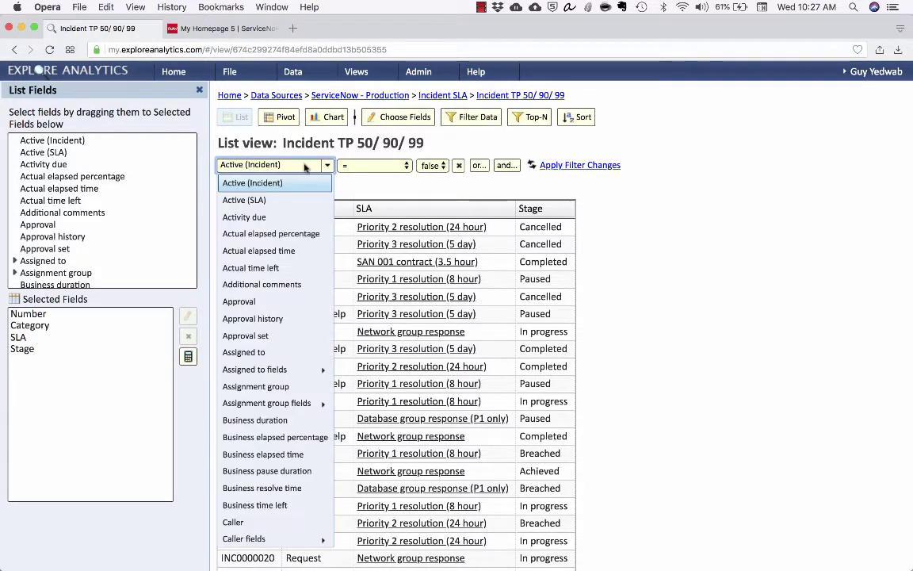
scroll(292, 402, "down", 15)
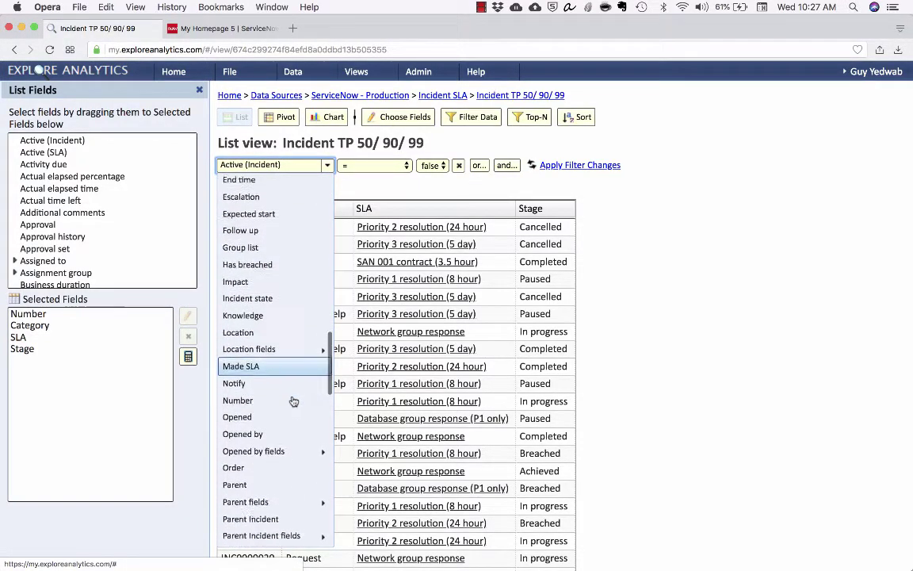
scroll(295, 361, "up", 4)
left_click(286, 326)
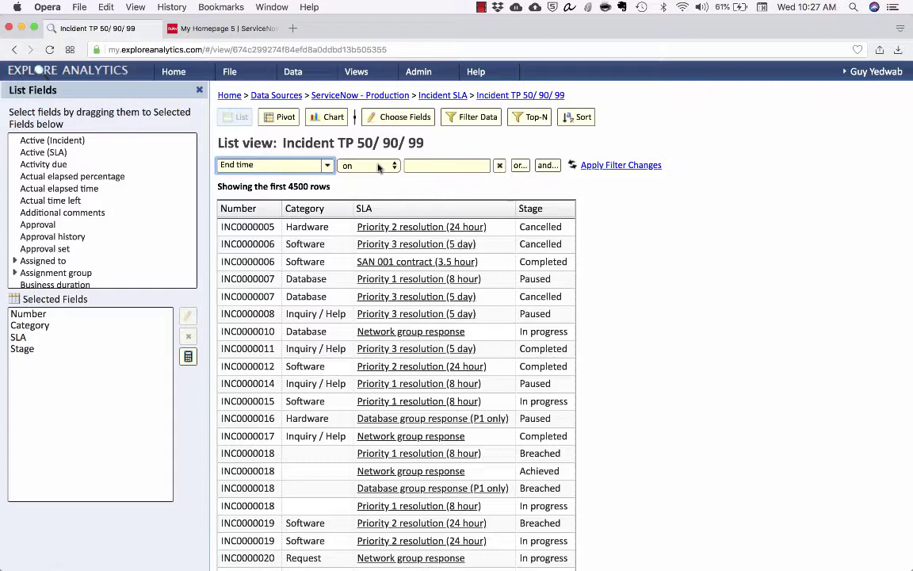
left_click(372, 166)
left_click(379, 190)
left_click(601, 165)
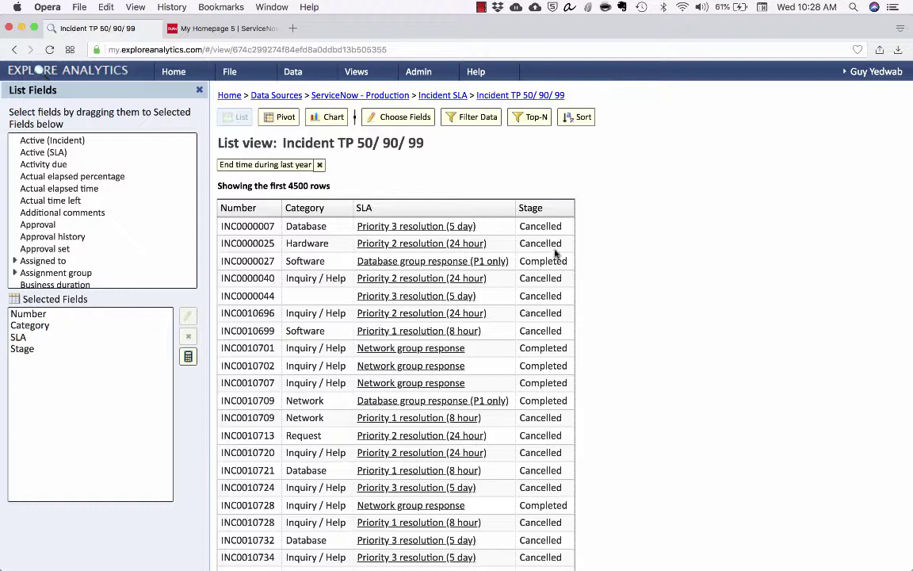
left_click(530, 242)
left_click(577, 275)
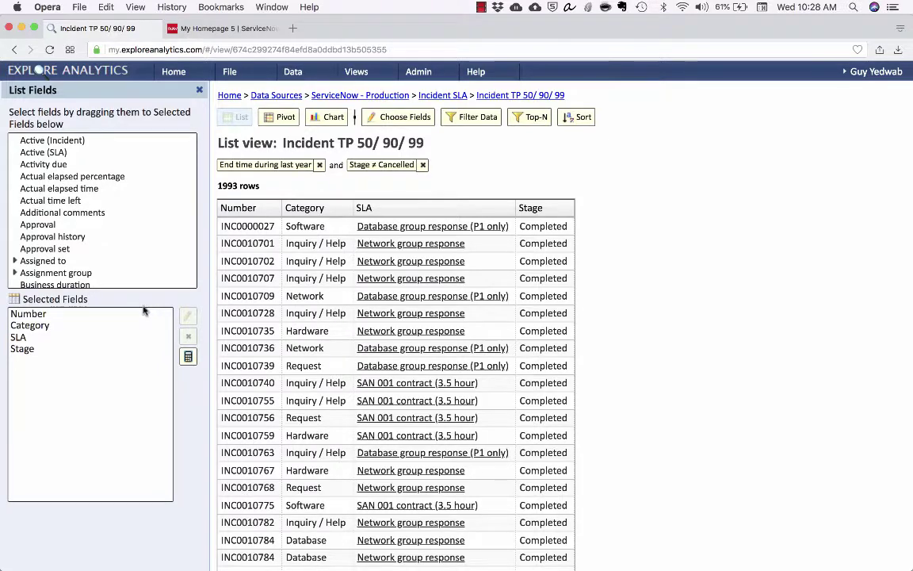
- Add End time, Business elapsed time, Assignment group, Priority and Company columns to the list
scroll(111, 242, "down", 5)
scroll(112, 237, "down", 10)
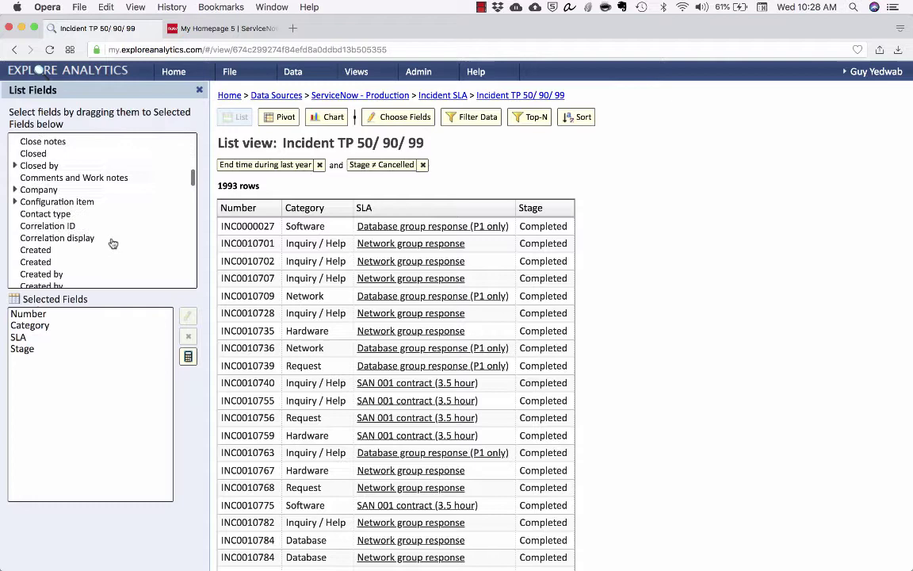
left_click_drag(103, 176, 40, 402)
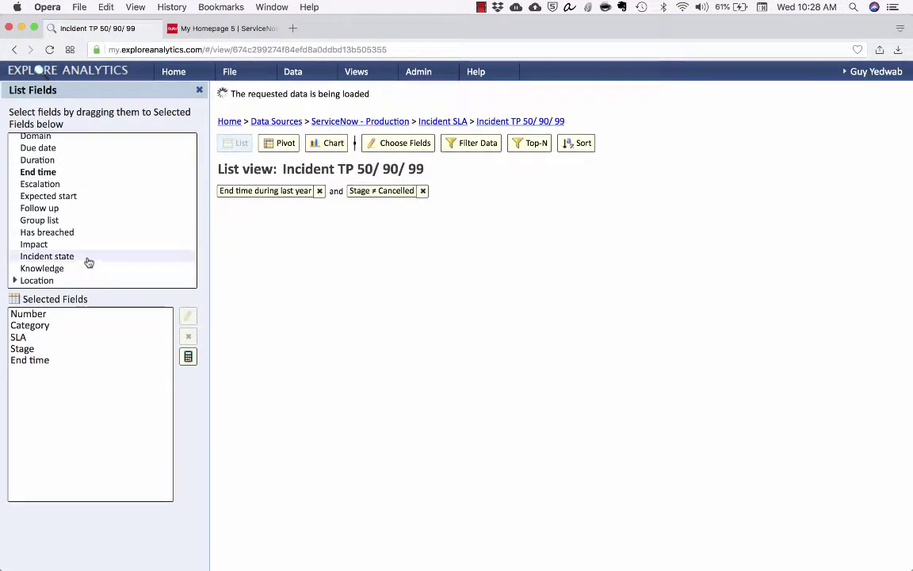
scroll(98, 194, "up", 3)
scroll(98, 194, "up", 15)
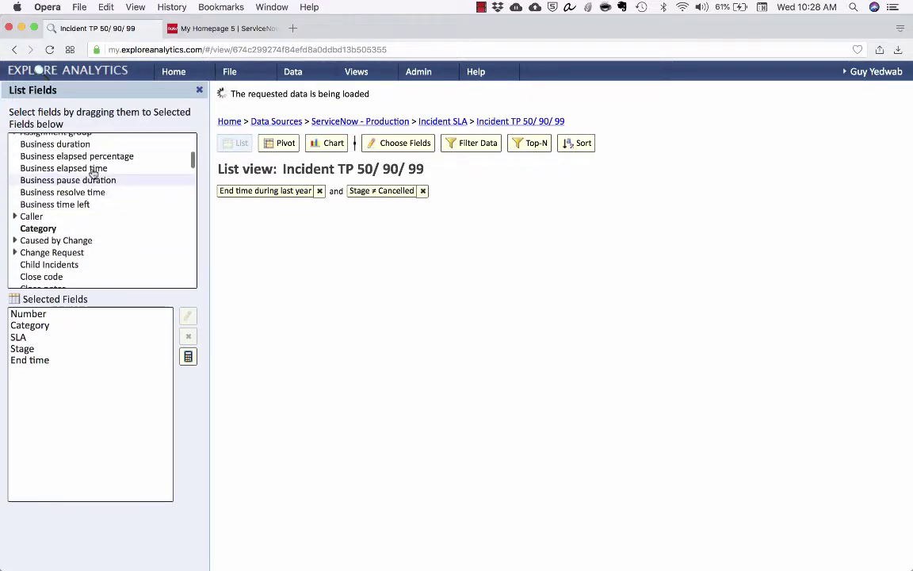
left_click_drag(91, 168, 77, 380)
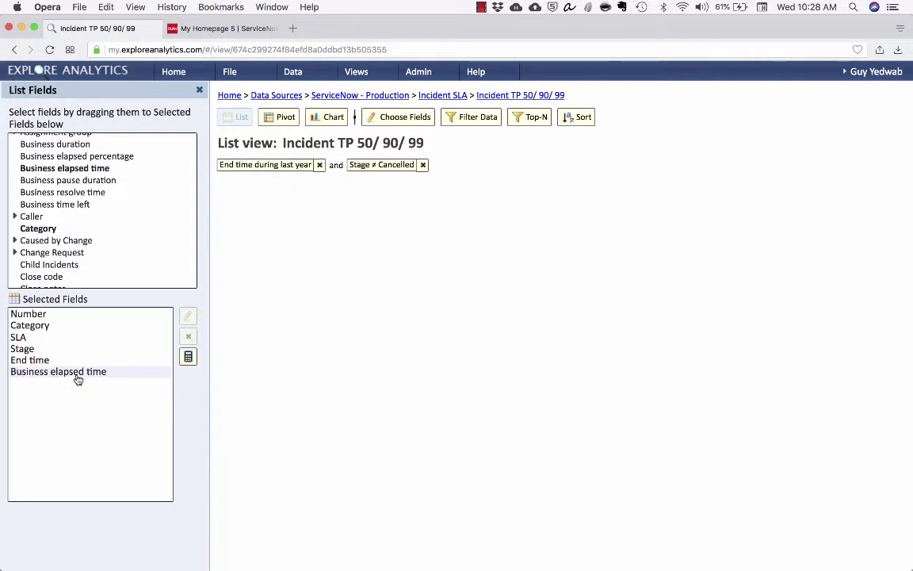
scroll(125, 194, "up", 3)
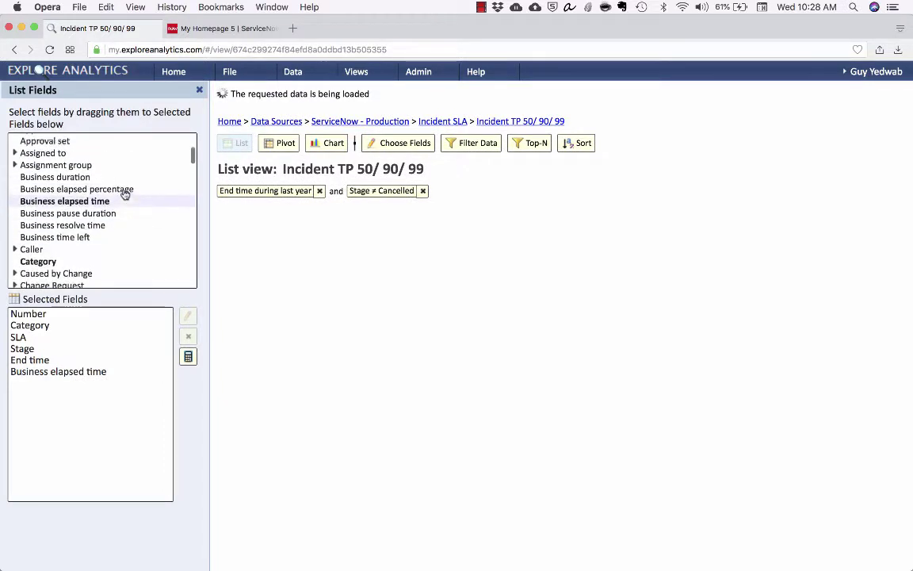
left_click_drag(106, 172, 71, 441)
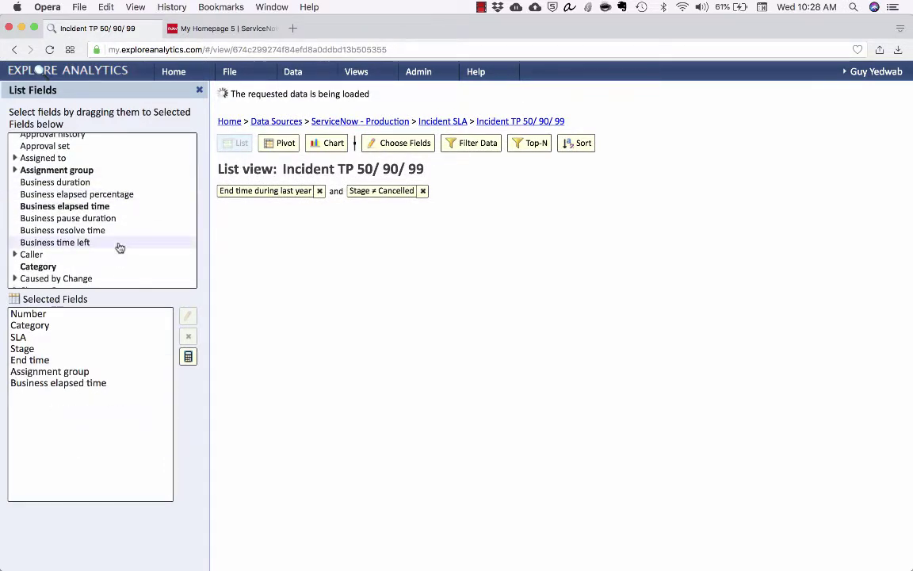
scroll(119, 247, "down", 10)
left_click_drag(106, 215, 78, 403)
scroll(124, 257, "down", 3)
scroll(124, 256, "up", 10)
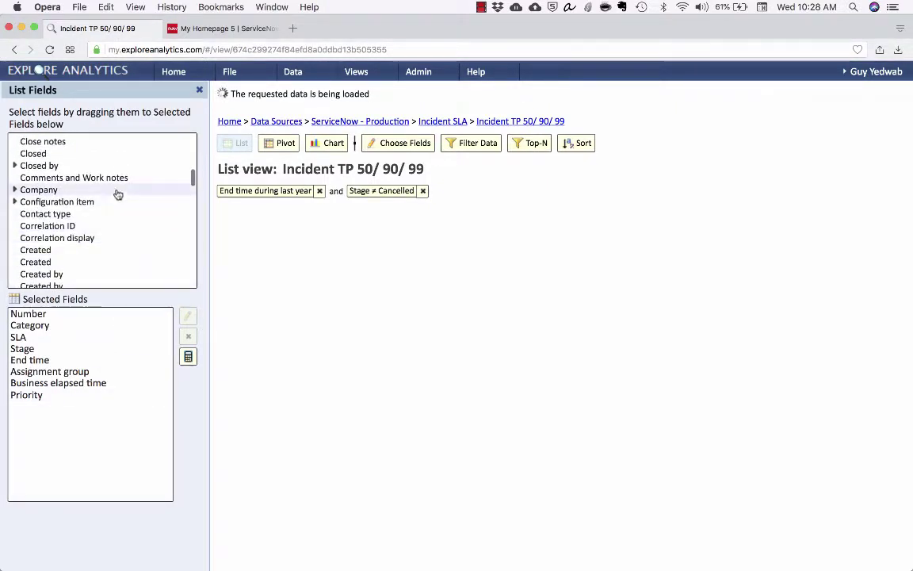
left_click_drag(117, 193, 88, 428)
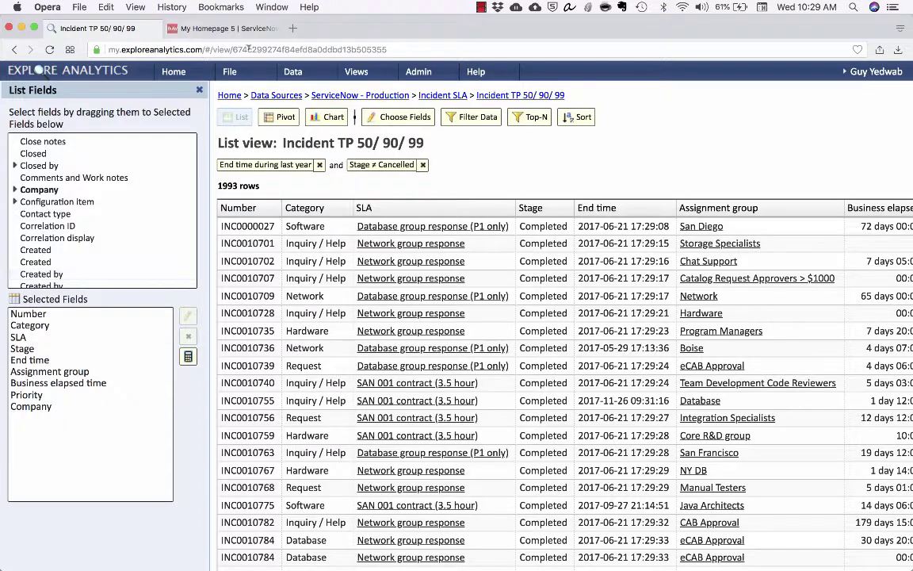
- Create a composite view from this view named 'Incident TP 50/90/99 Timeline'
left_click(236, 73)
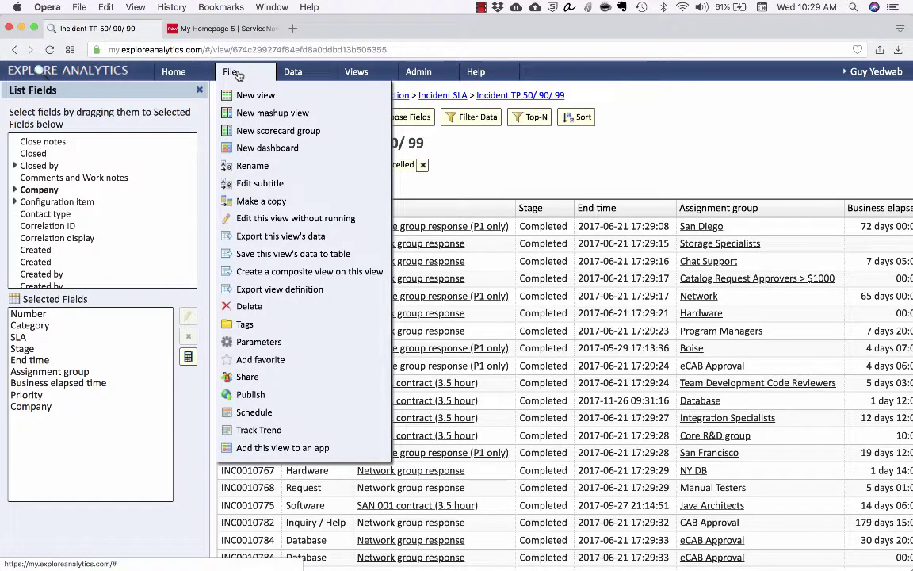
left_click(266, 274)
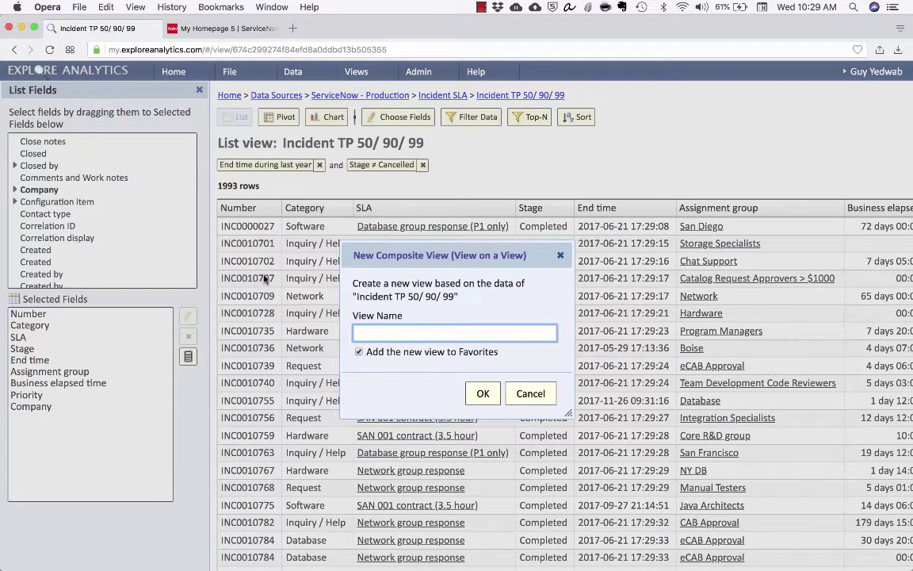
type("T")
type("Incident TP")
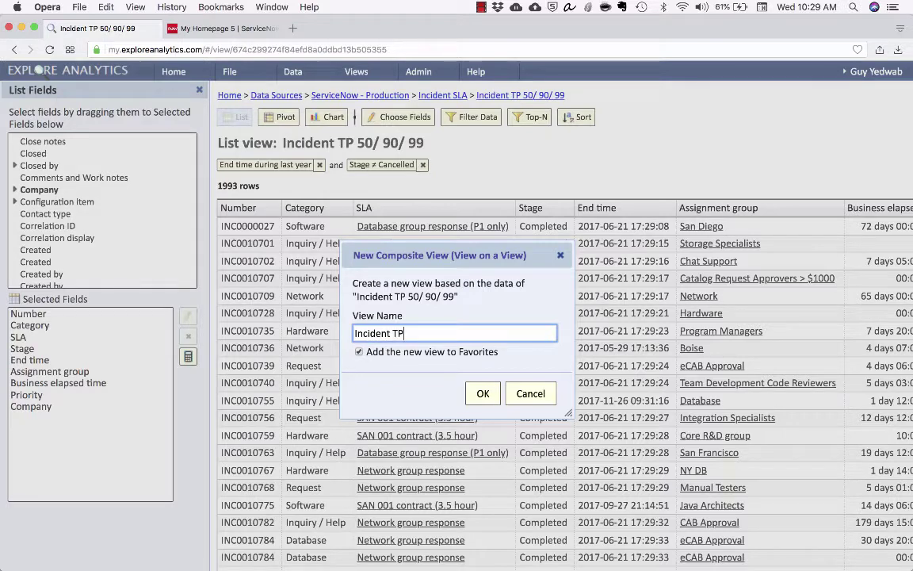
type(" 50/90/")
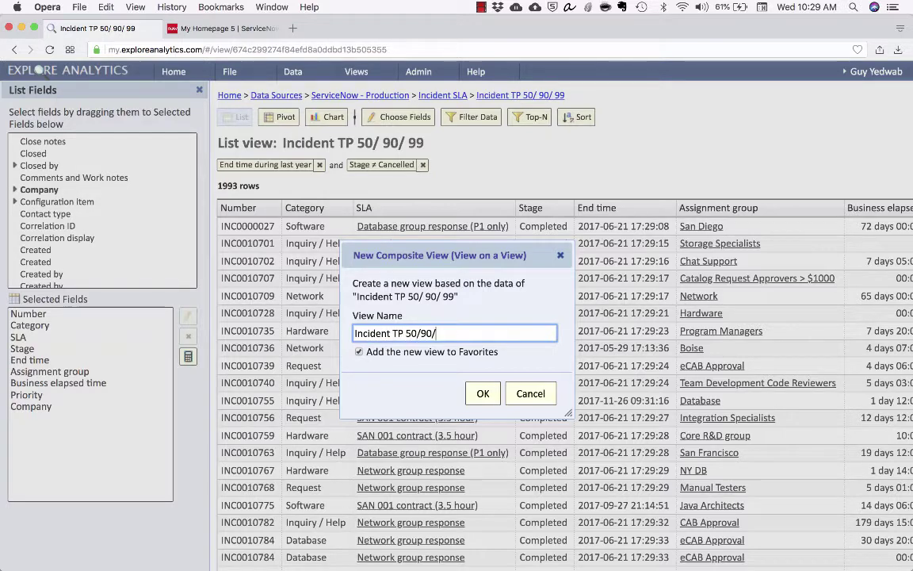
type("99 Timeline")
key("Return")
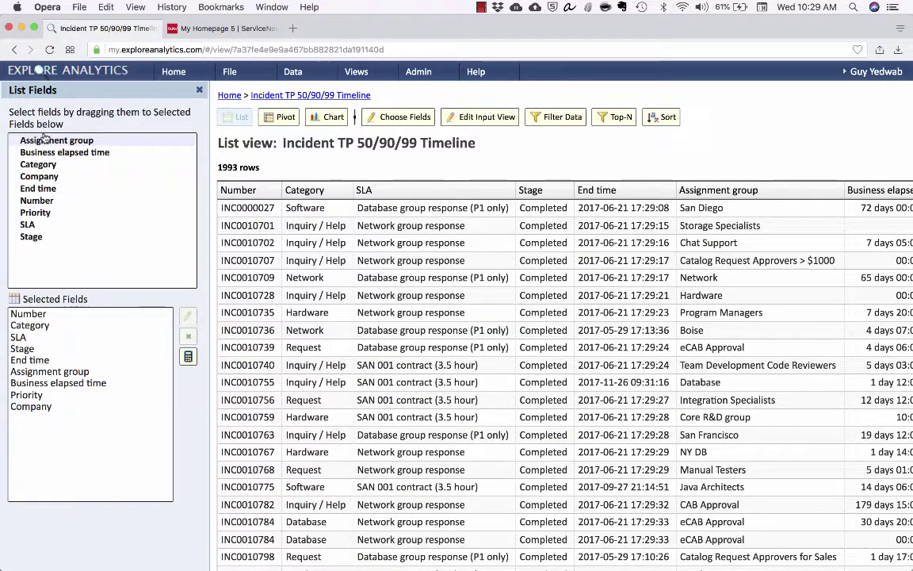
- Chart the view as a Timeline on End time, grouped by Month
left_click(333, 119)
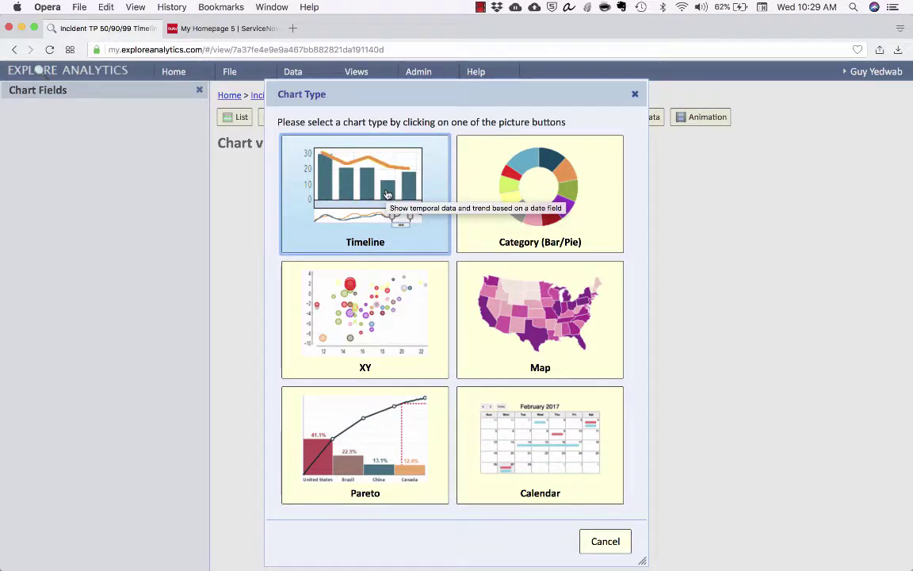
left_click(386, 194)
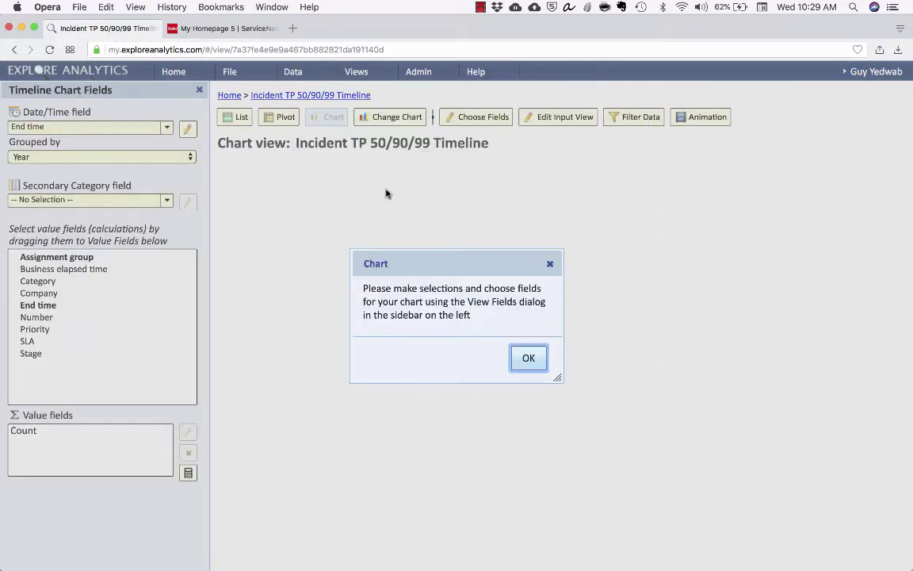
left_click(528, 357)
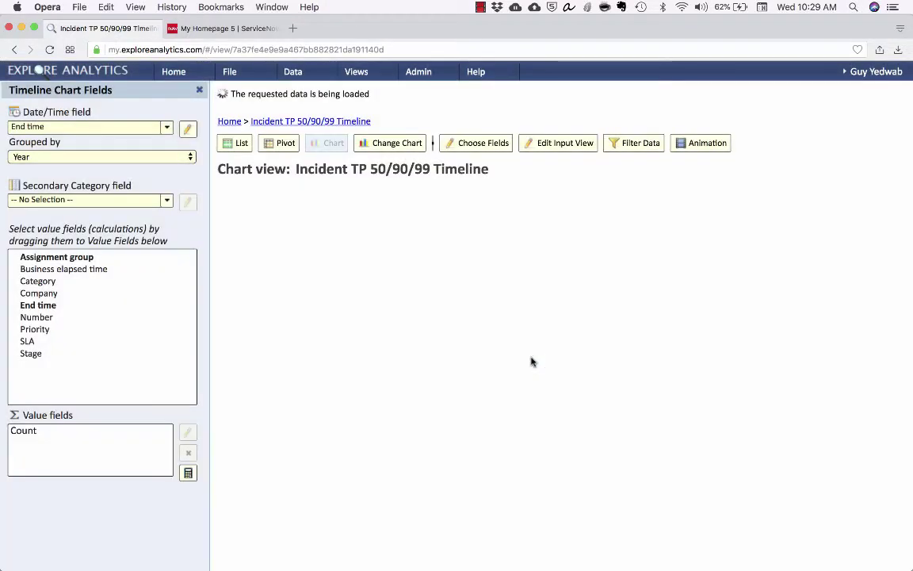
left_click(119, 127)
left_click(119, 127)
left_click(119, 157)
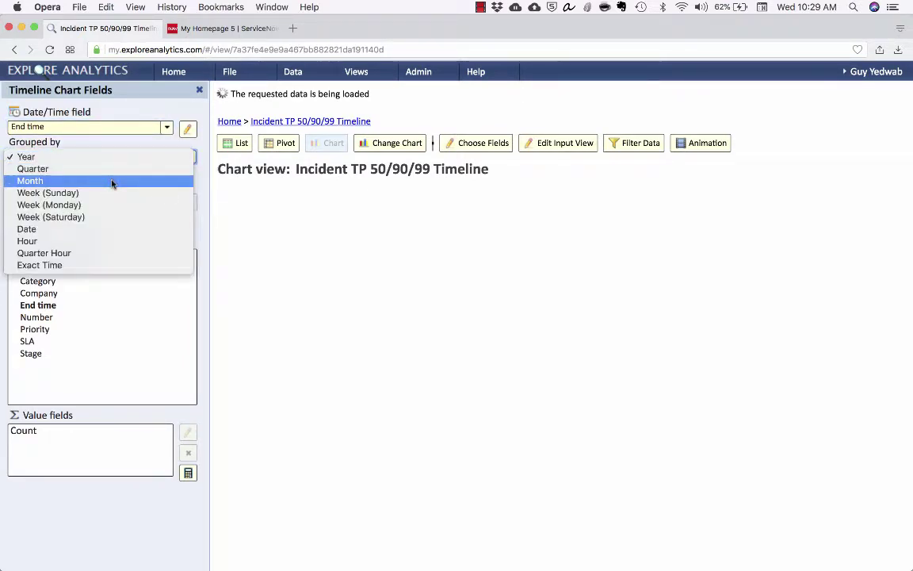
left_click(112, 182)
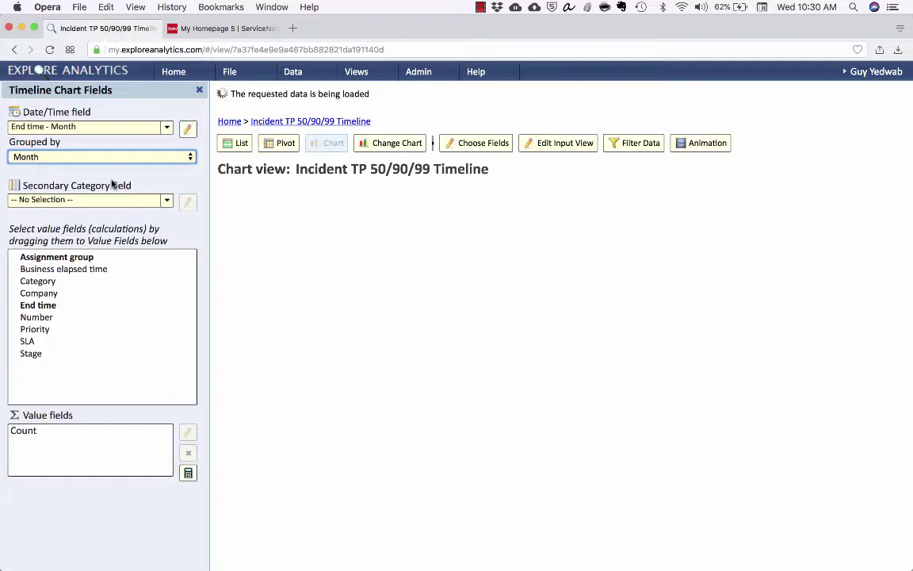
- Replace Count with median Business elapsed time, labelled 'Median Resolution Time'
left_click(61, 432)
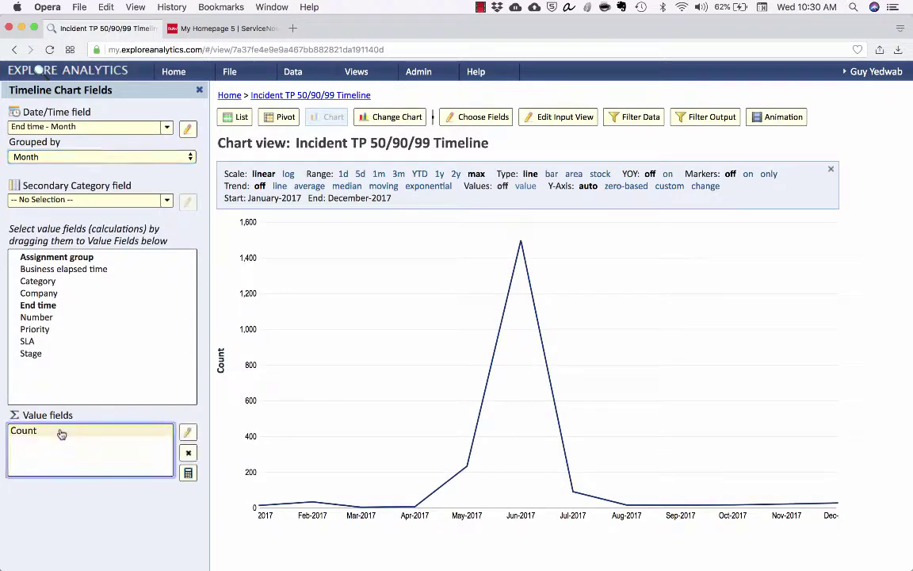
left_click(190, 455)
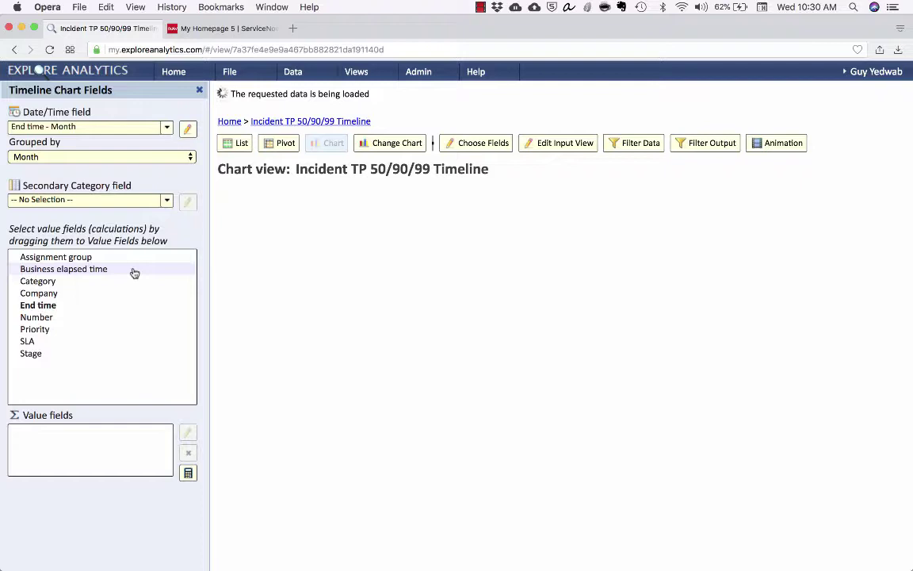
left_click_drag(134, 273, 92, 436)
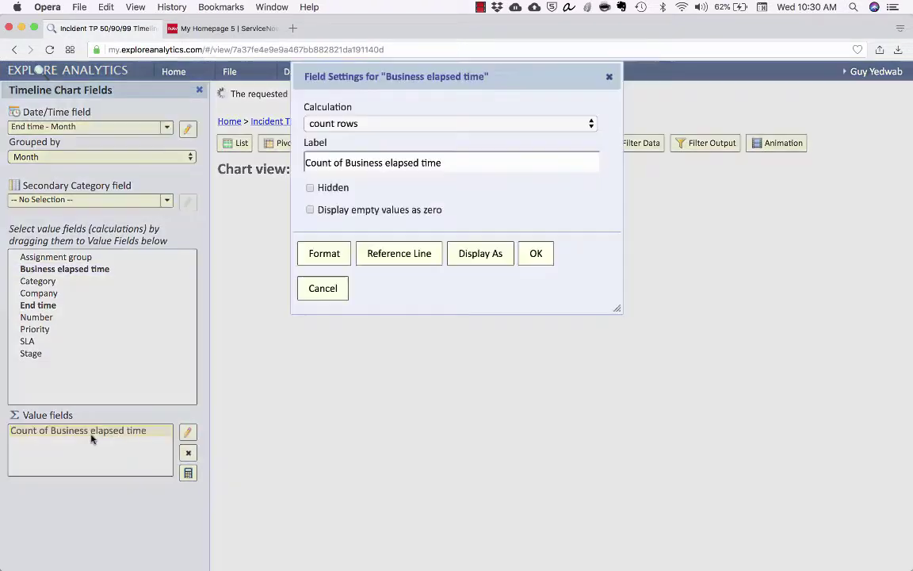
left_click(380, 124)
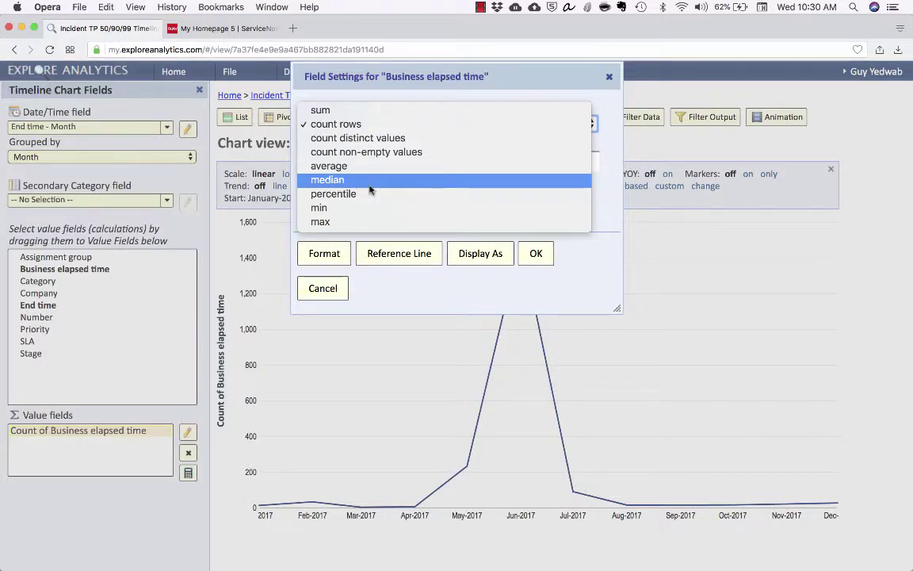
left_click(370, 187)
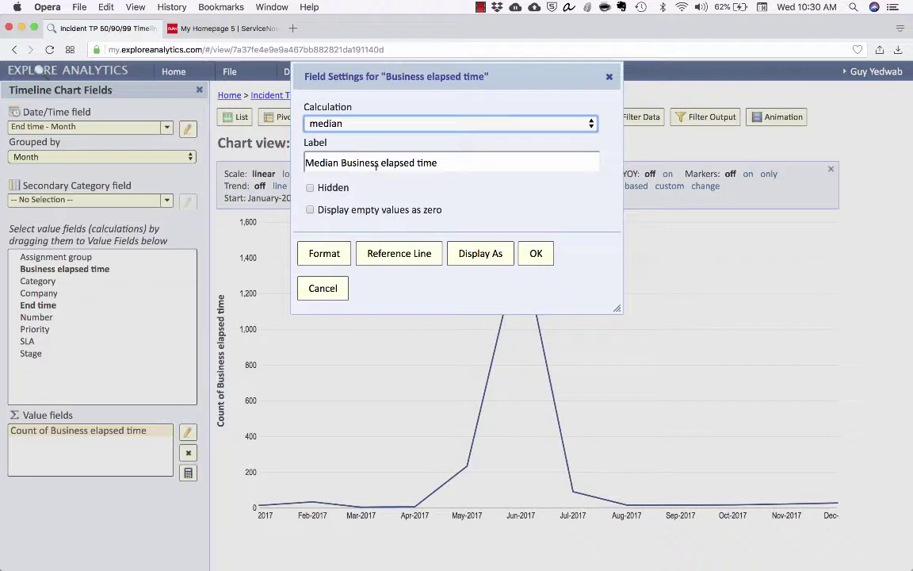
left_click_drag(341, 162, 492, 181)
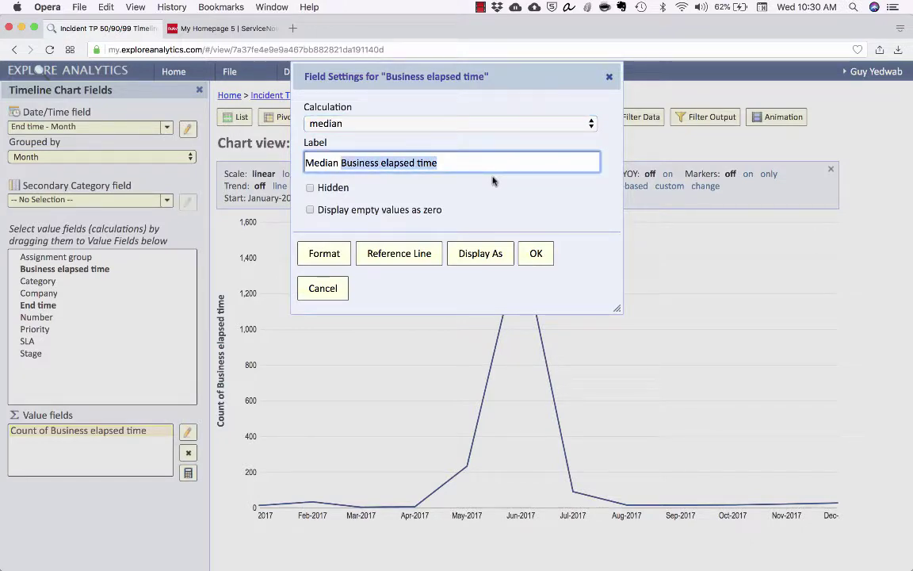
type("an Resolution Time")
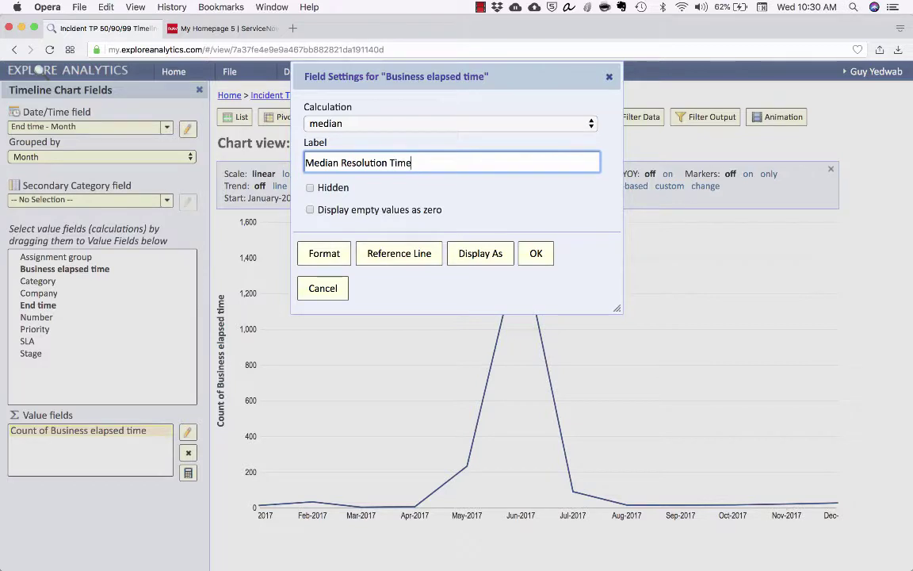
left_click(525, 253)
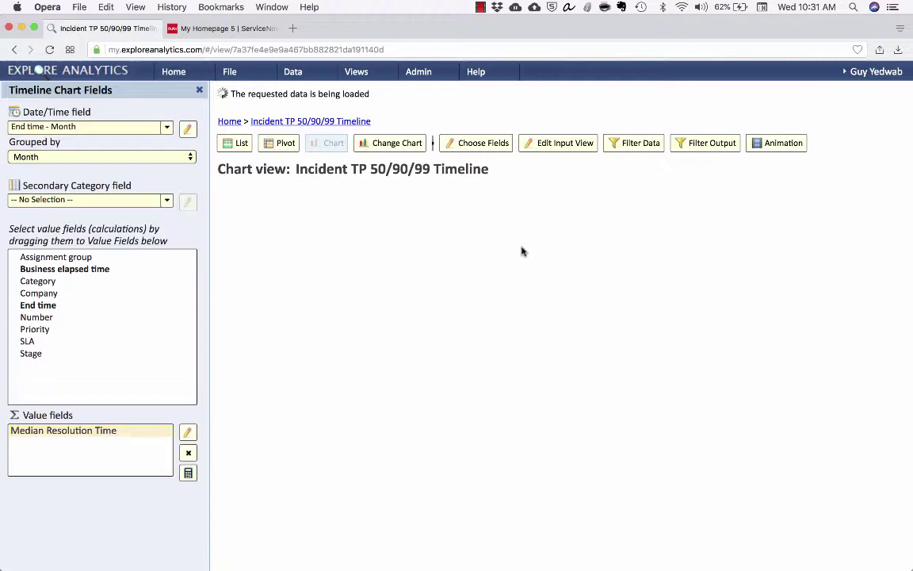
- Add average Business elapsed time as a second value labelled 'Average Resolution Time'
mouse_move(480, 259)
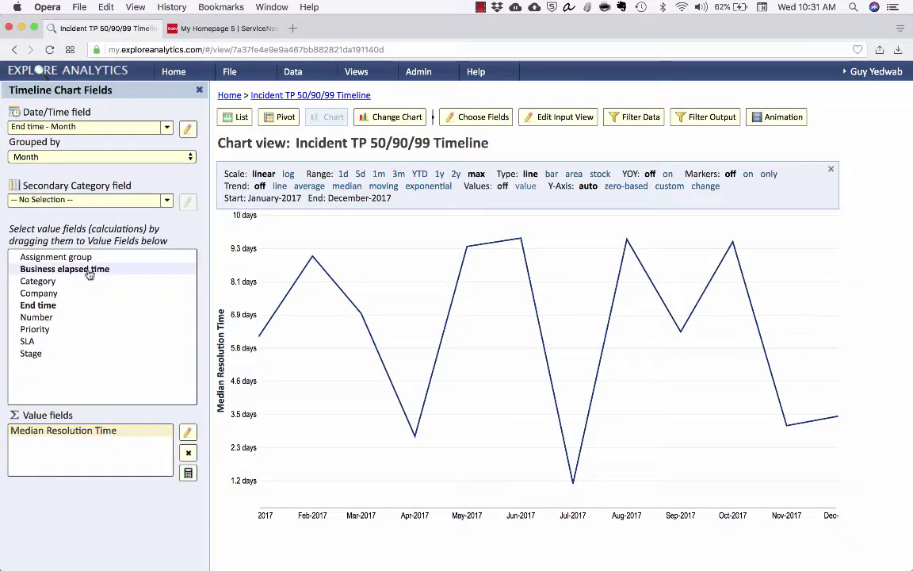
left_click_drag(90, 273, 41, 451)
left_click(389, 250)
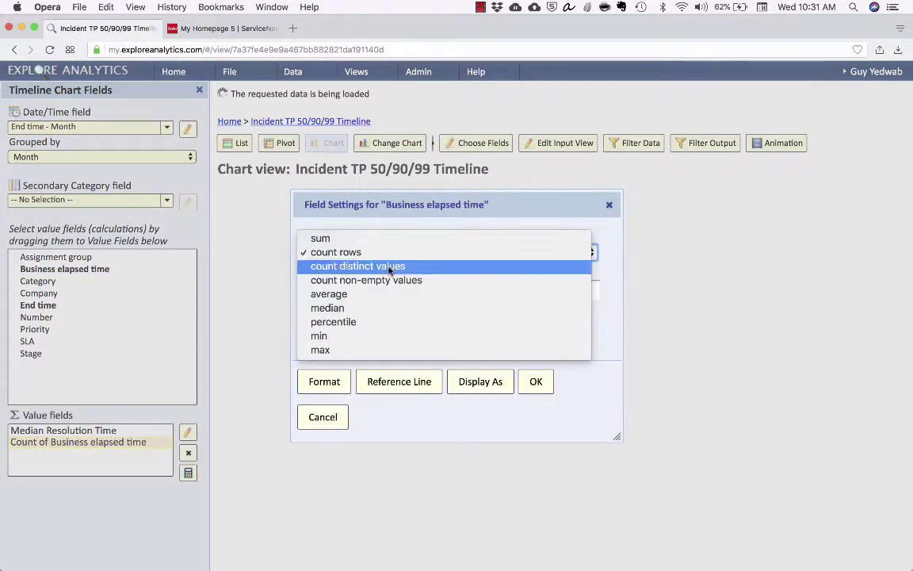
left_click(382, 295)
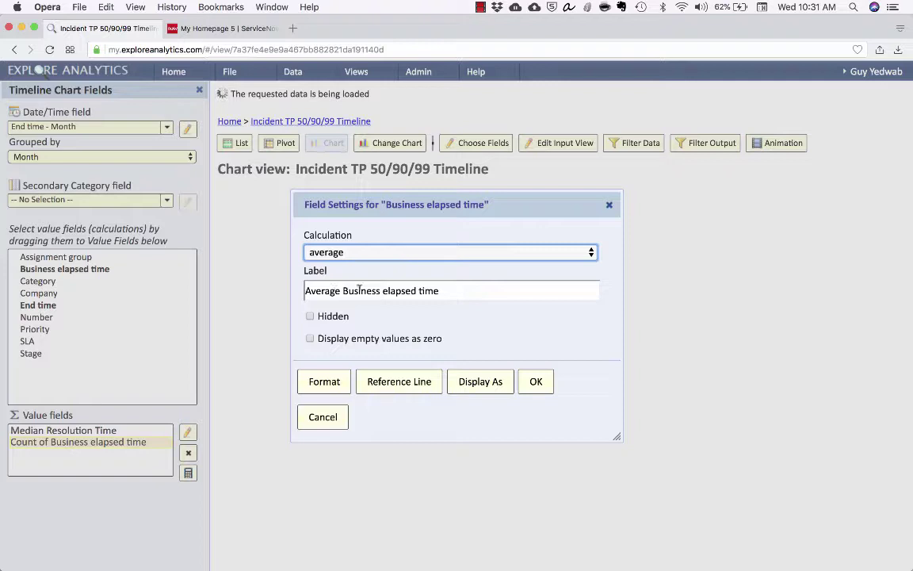
left_click_drag(343, 290, 538, 292)
type("Reso")
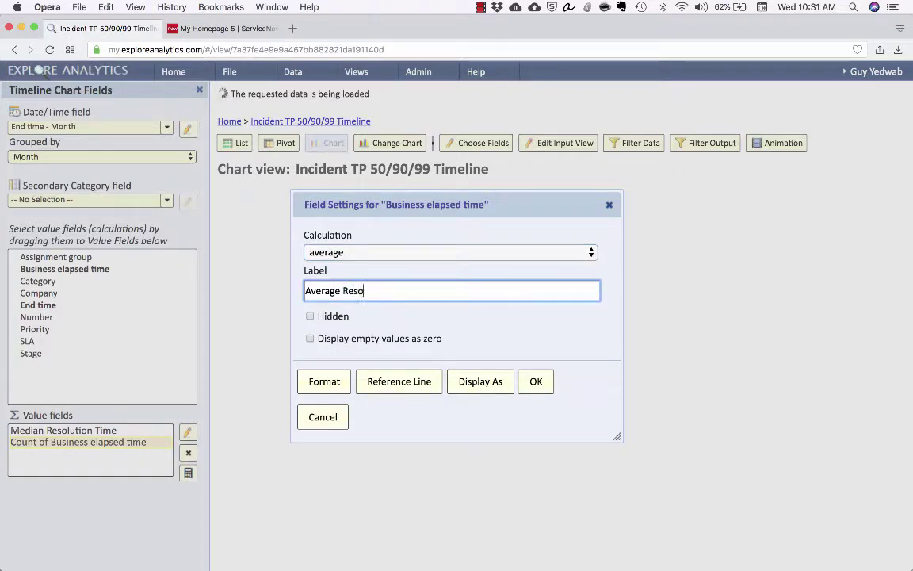
type("lution Time")
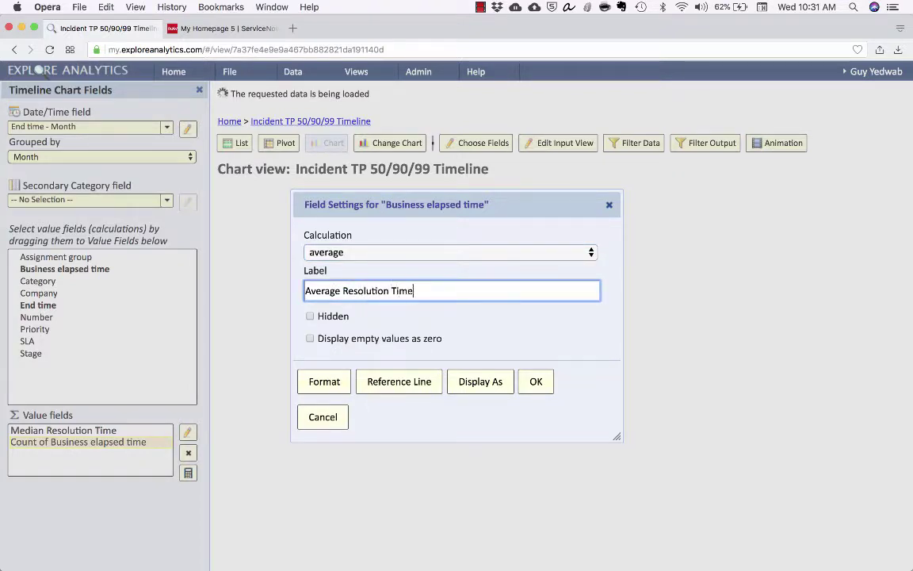
left_click(536, 383)
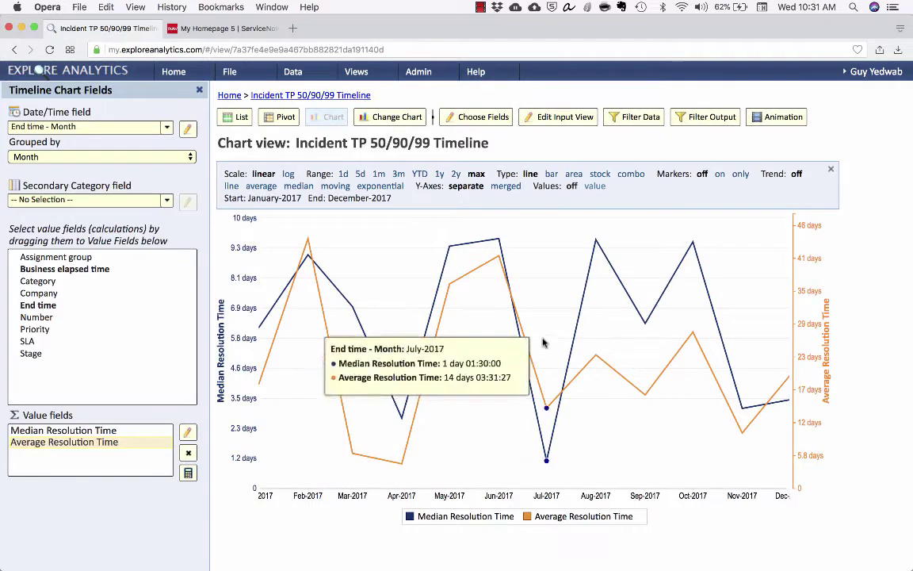
- Merge the Y-axes so median and average resolution times share one axis
left_click(506, 186)
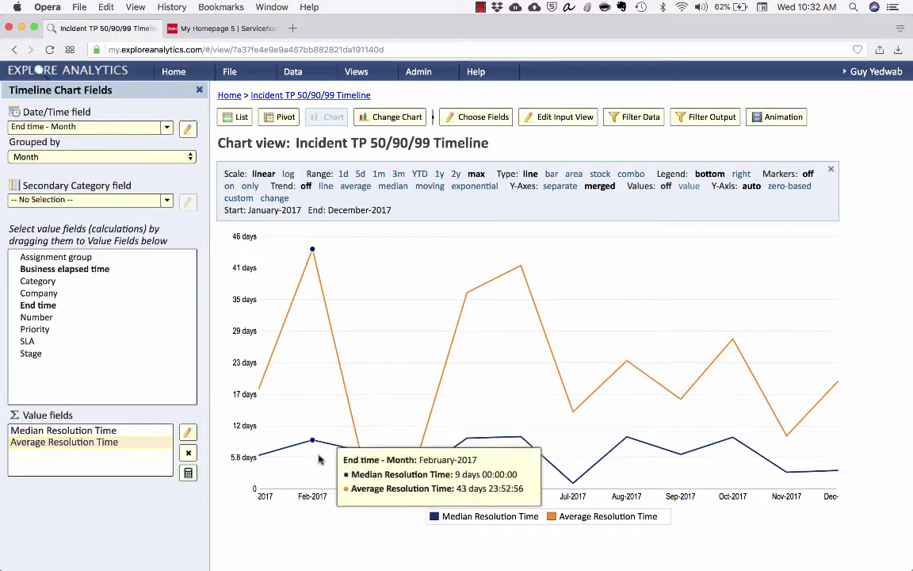
mouse_move(265, 461)
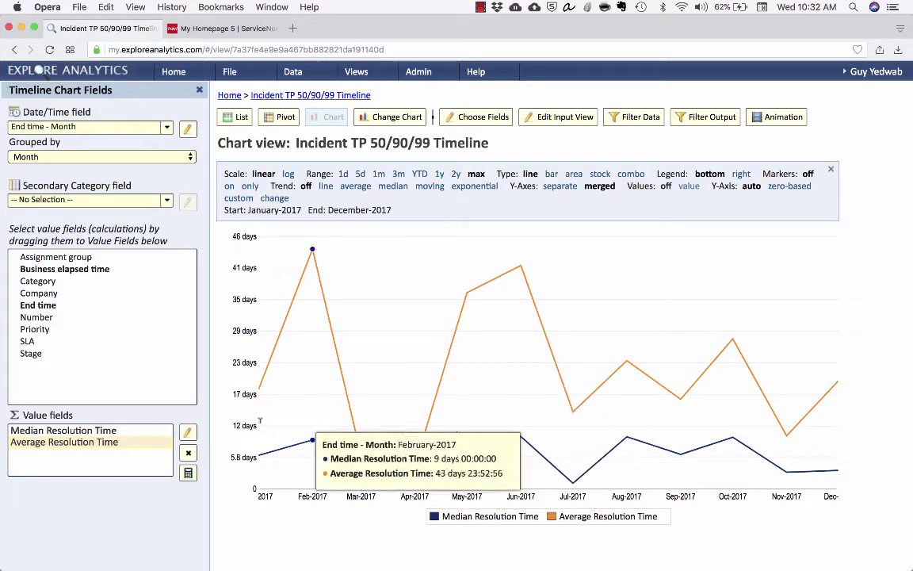
- Remove the Average Resolution Time series and relabel Median as TP50 Resolution Time
left_click(188, 453)
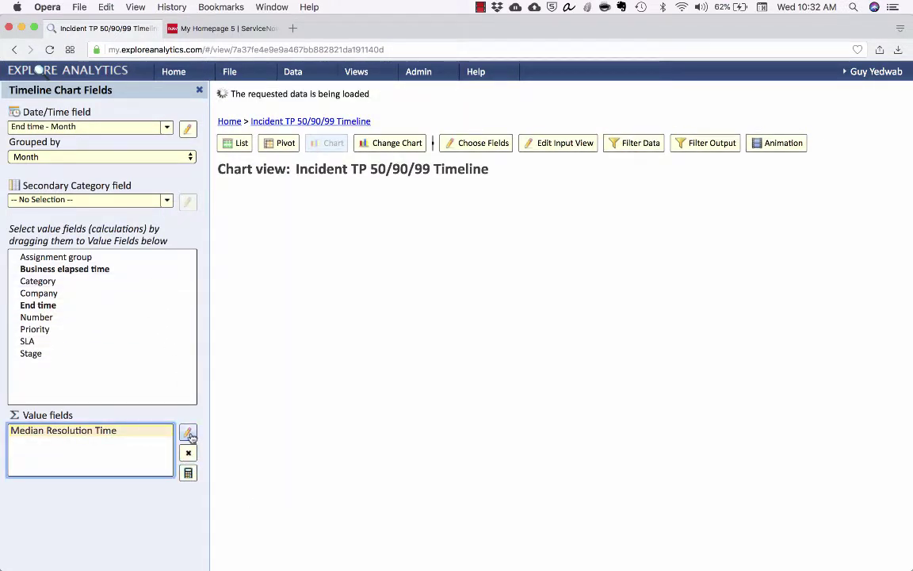
left_click(188, 432)
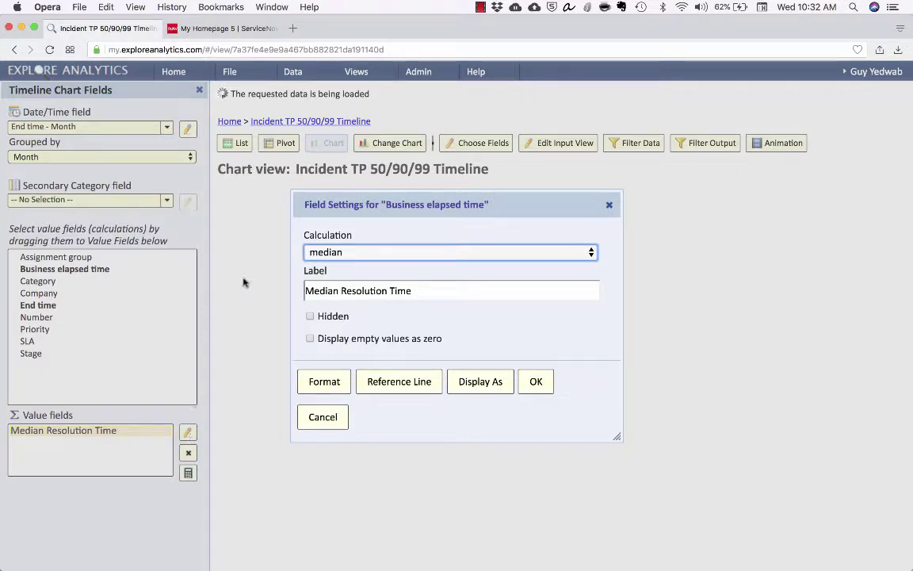
double_click(310, 291)
type("TP50")
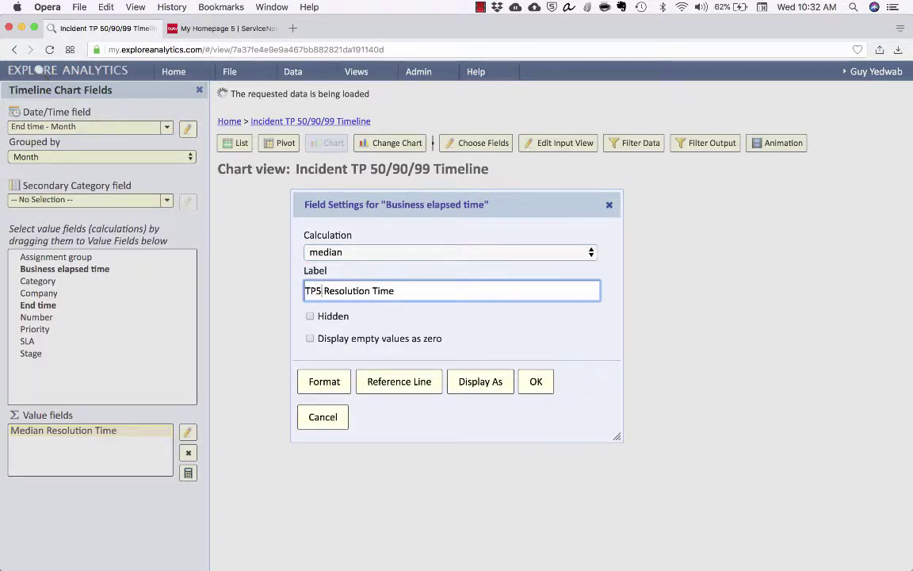
key("Return")
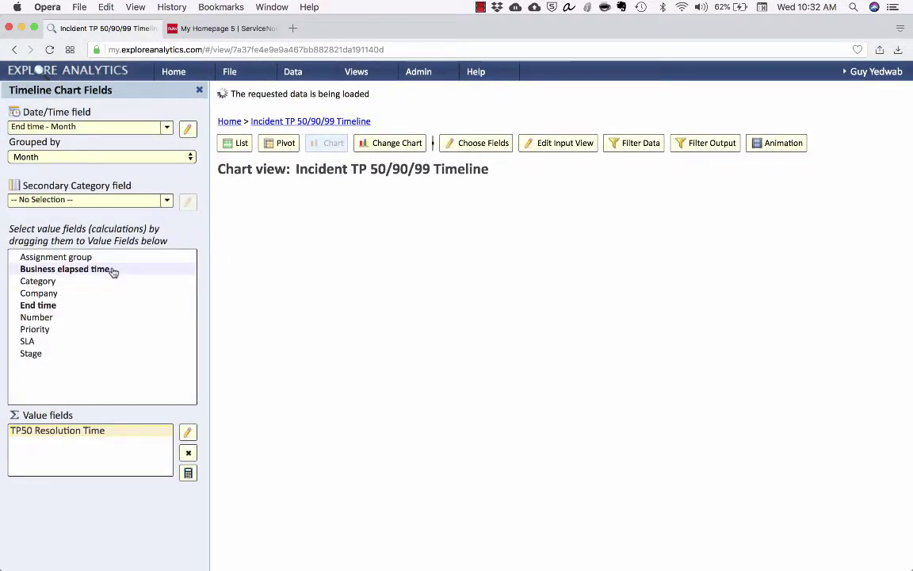
- Add Business elapsed time as a 90th-percentile value labelled TP90 Resolution Time
left_click_drag(112, 268, 75, 452)
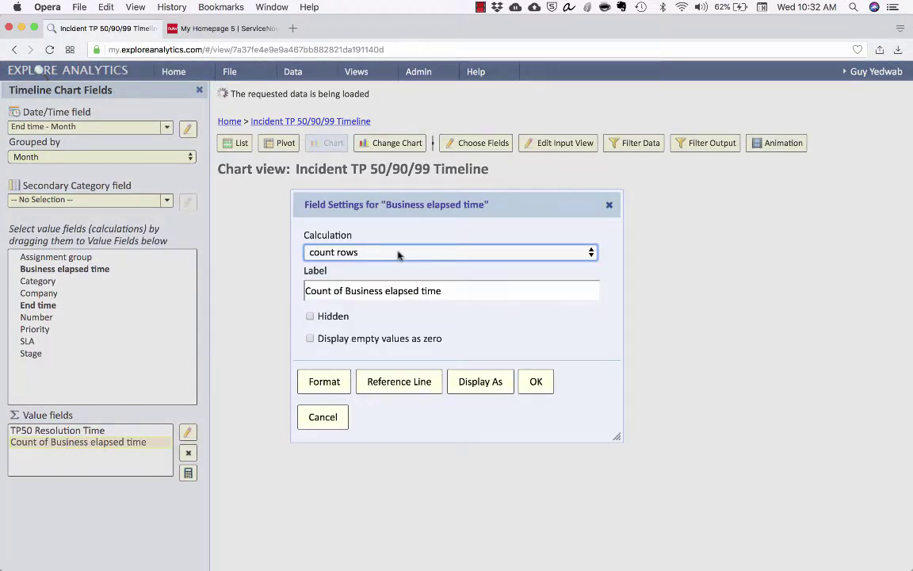
left_click(399, 254)
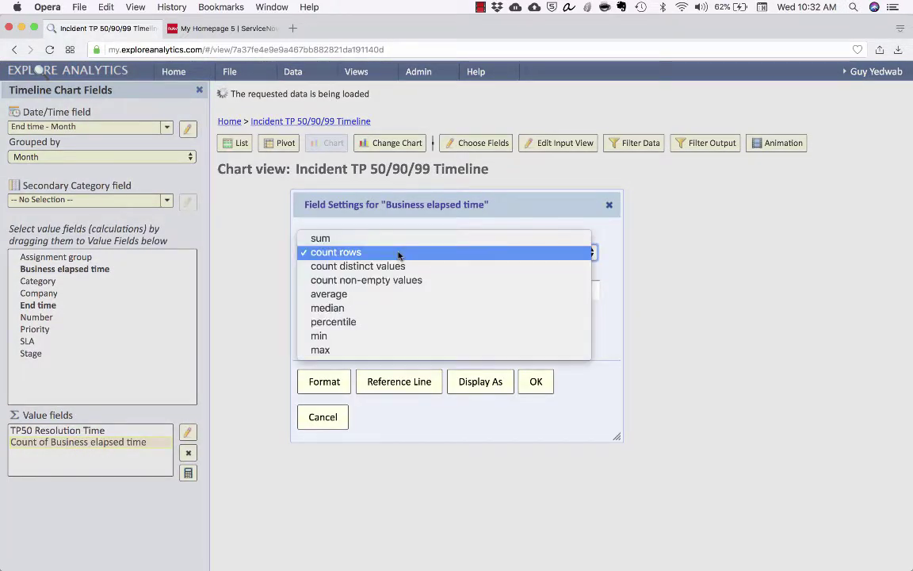
left_click(390, 323)
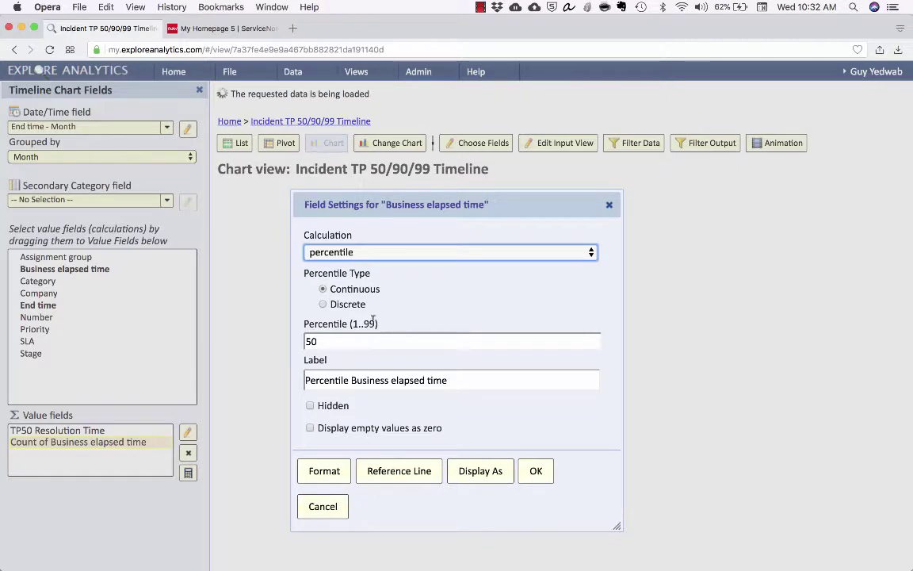
left_click(373, 338)
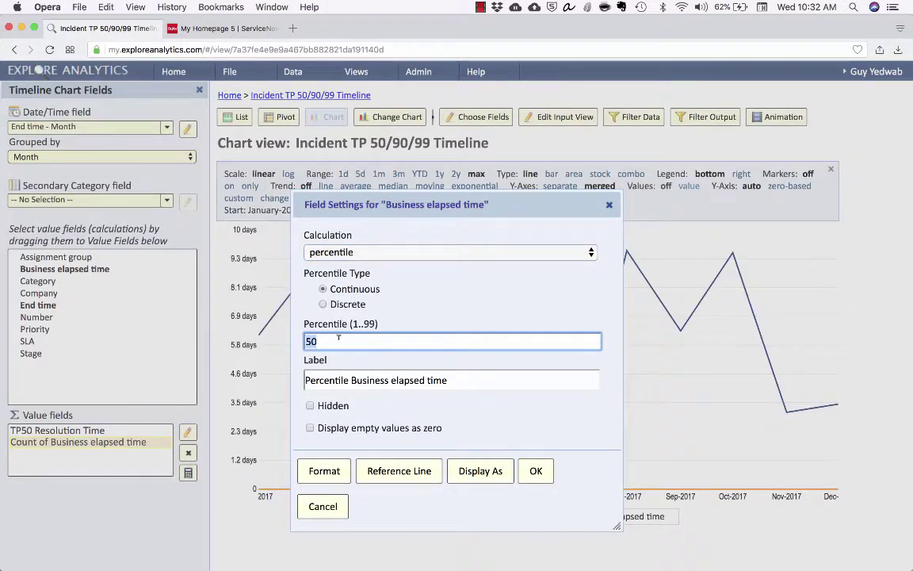
type("90")
left_click(355, 377)
key("super+a")
type("TO90")
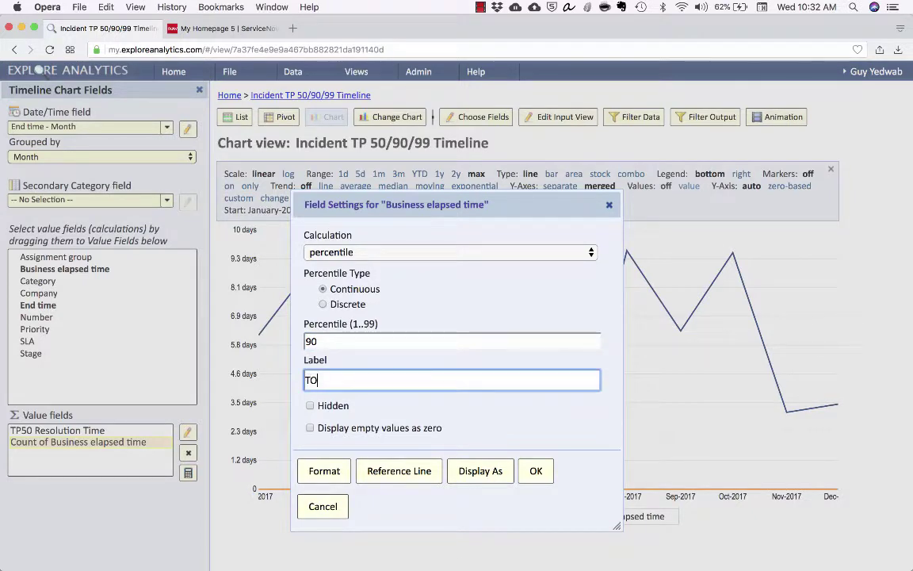
key("BackSpace")
key("BackSpace")
key("BackSpace")
type("P90 REsolution Time")
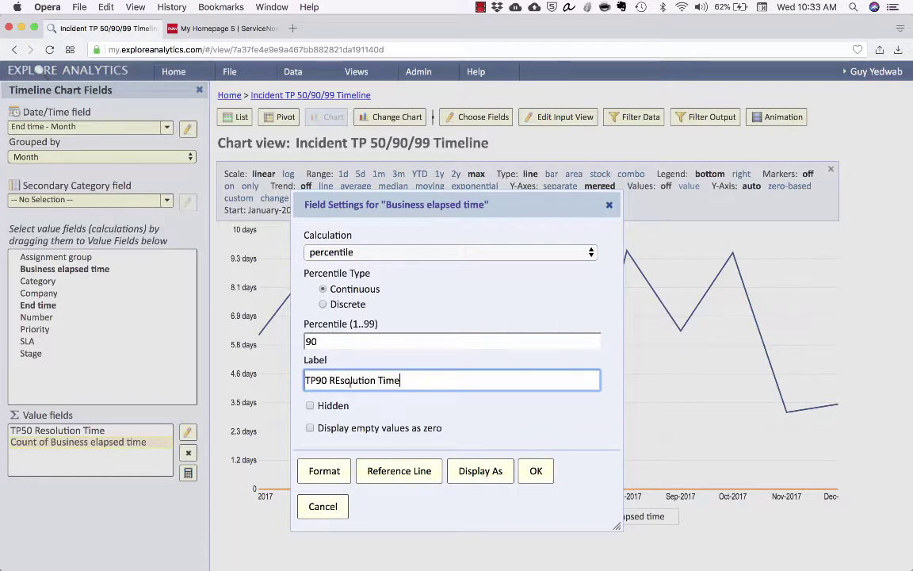
left_click(343, 380)
key("BackSpace")
type("e")
key("Return")
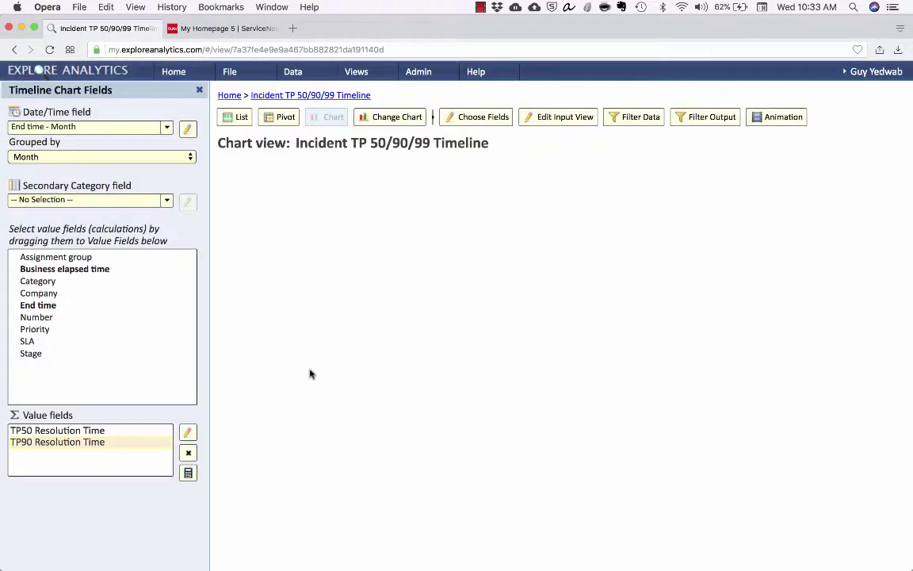
- Add another Business elapsed time value at the 99th percentile, labelled TP99 Resolution Time
left_click_drag(107, 268, 61, 457)
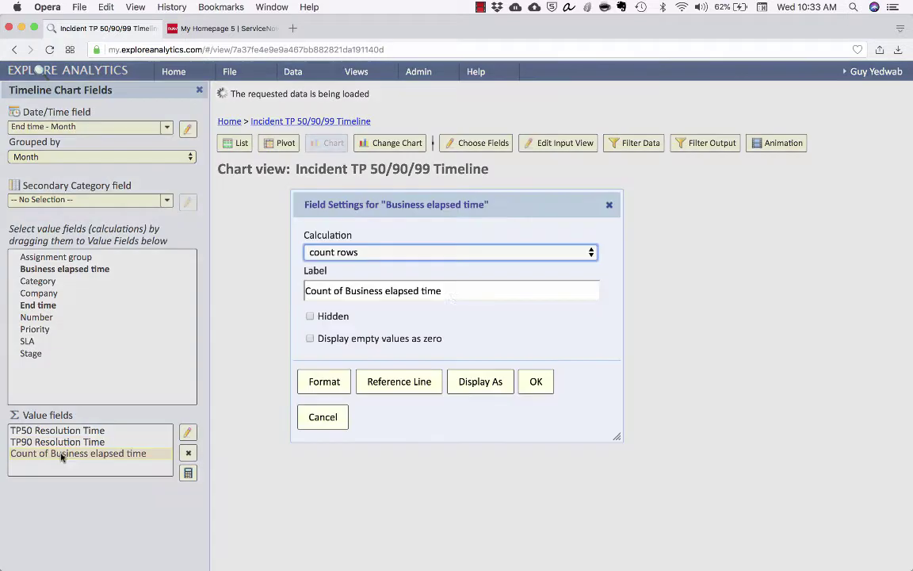
left_click(435, 252)
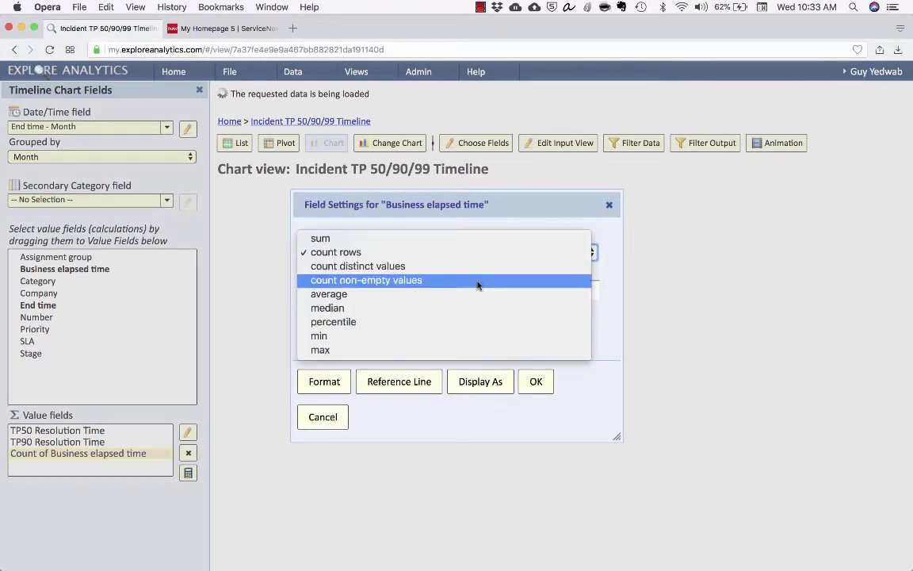
left_click(467, 321)
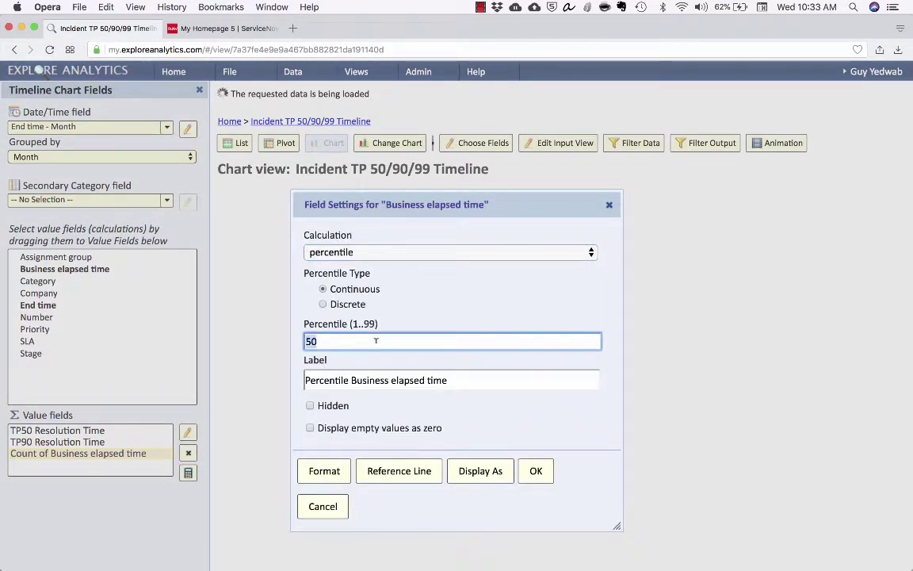
type("99")
left_click(369, 379)
type("T")
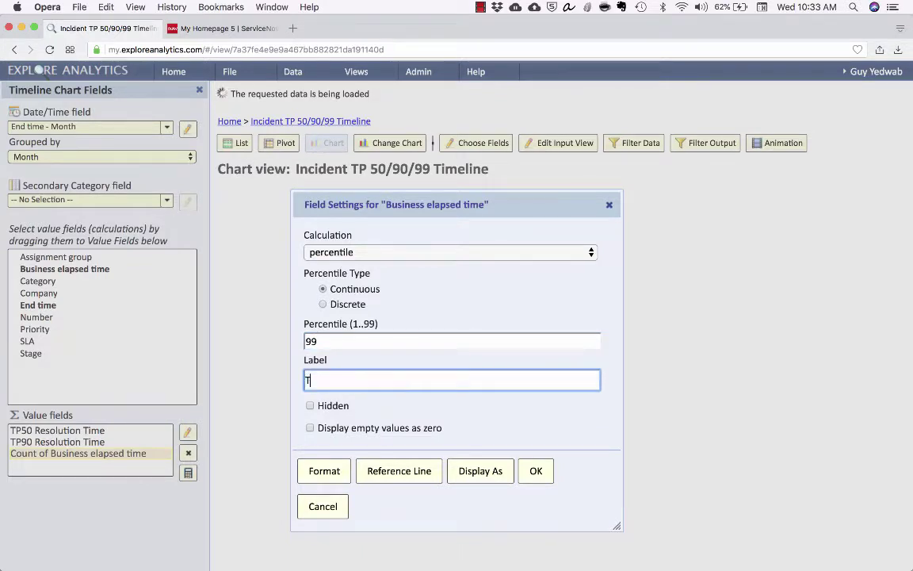
type("P99 Resou")
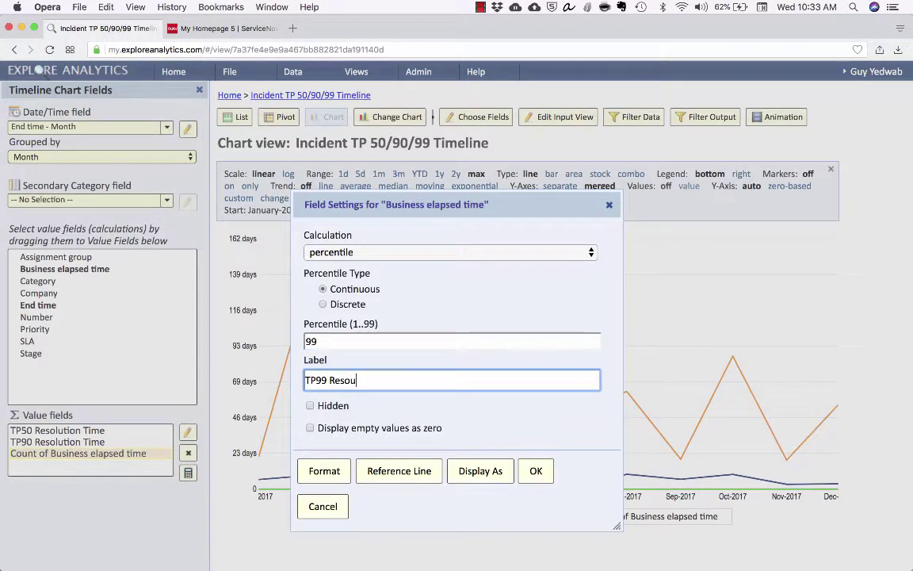
key("BackSpace")
type("lution Time")
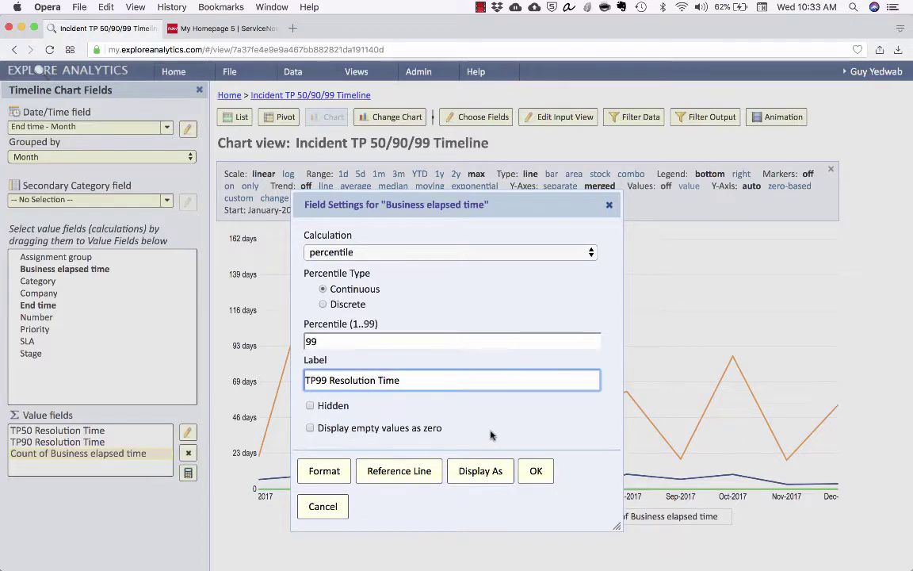
left_click(529, 470)
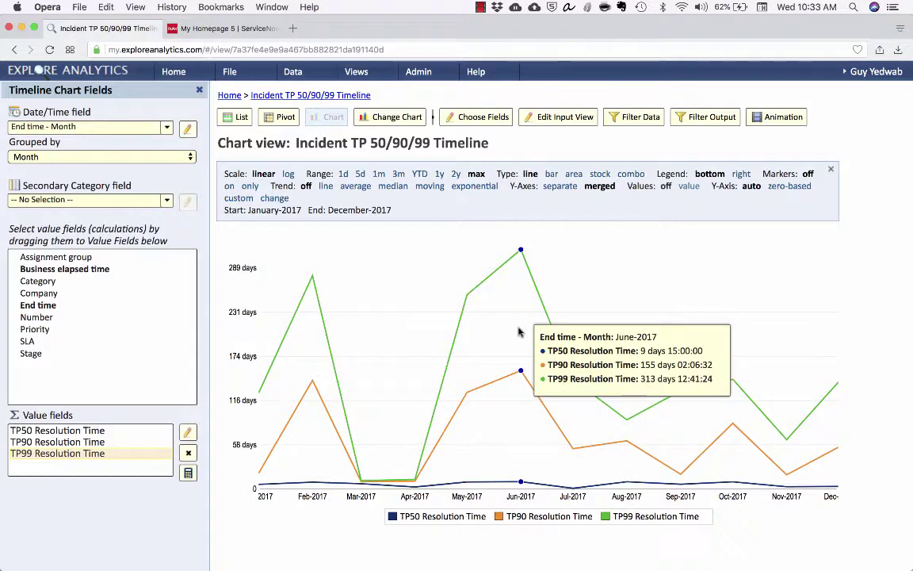
left_click(519, 331)
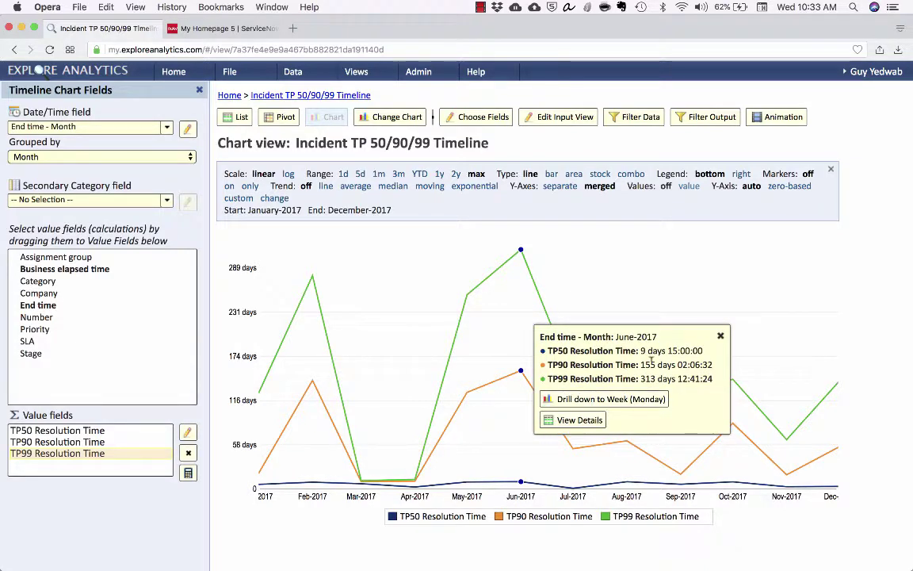
left_click_drag(641, 350, 708, 358)
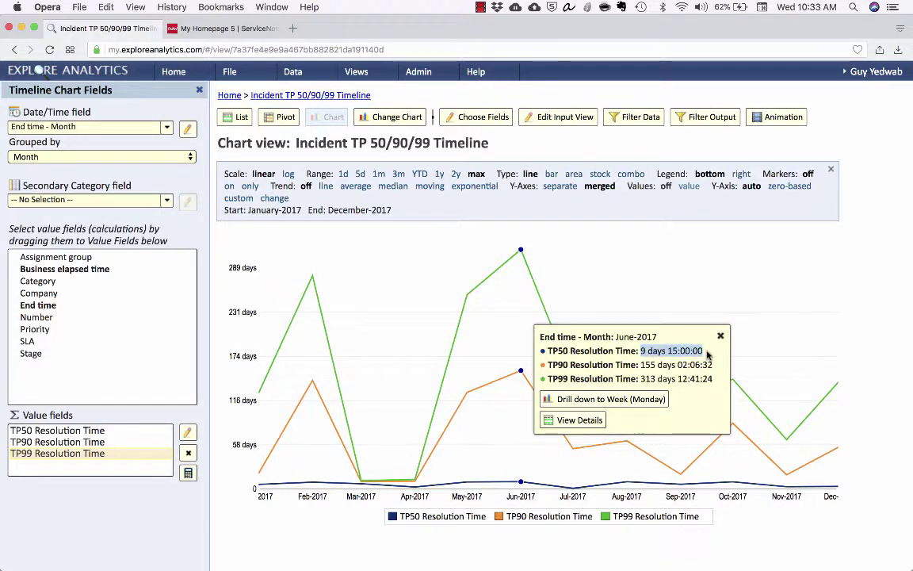
left_click(708, 356)
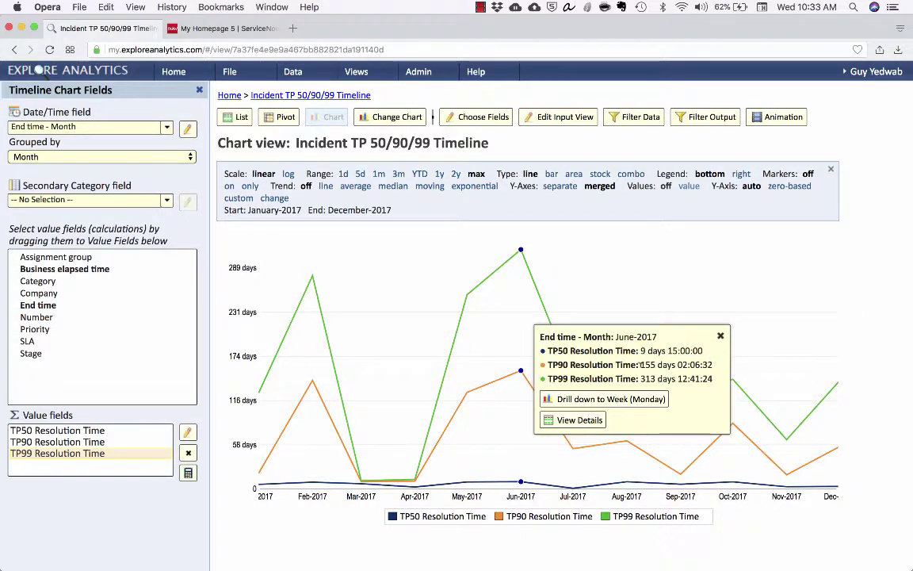
left_click_drag(640, 365, 714, 365)
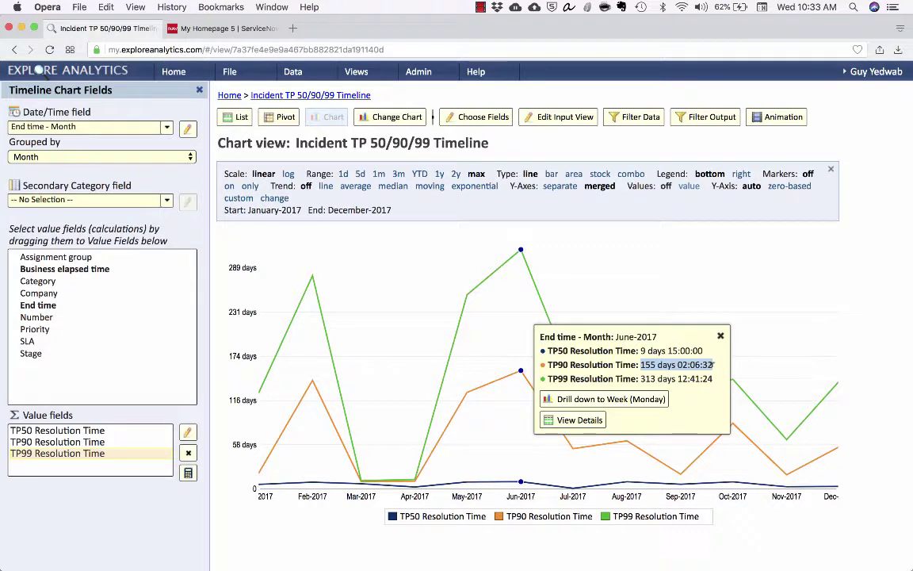
left_click(712, 370)
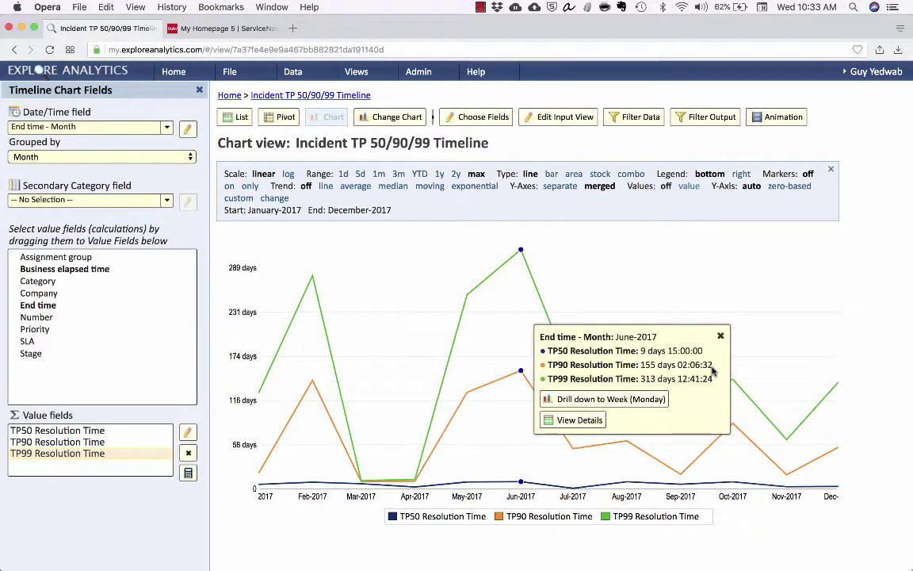
left_click_drag(641, 378, 713, 380)
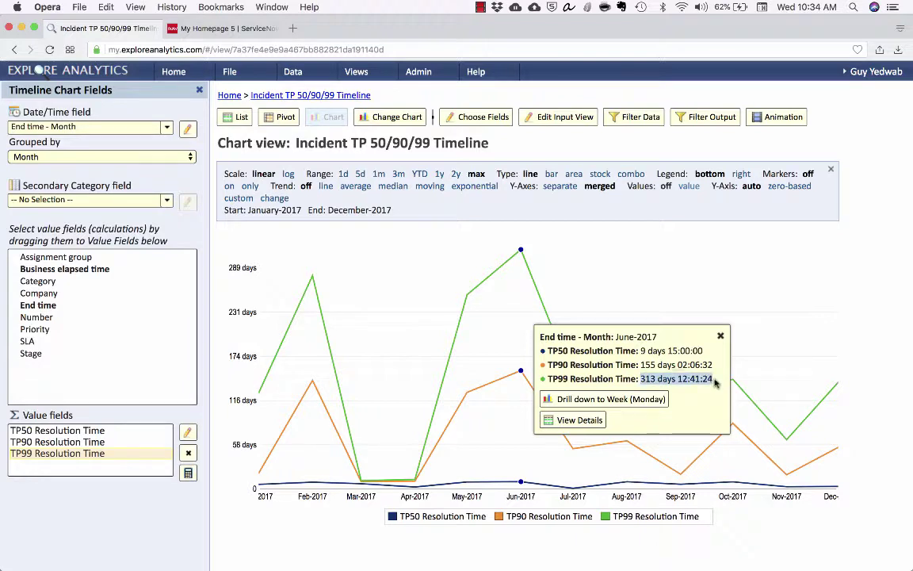
left_click(714, 383)
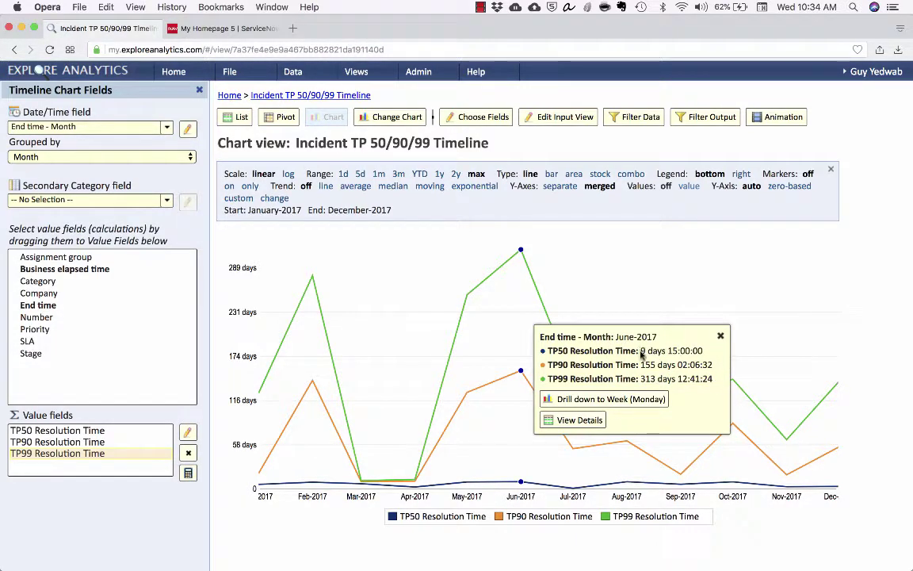
left_click_drag(640, 350, 703, 352)
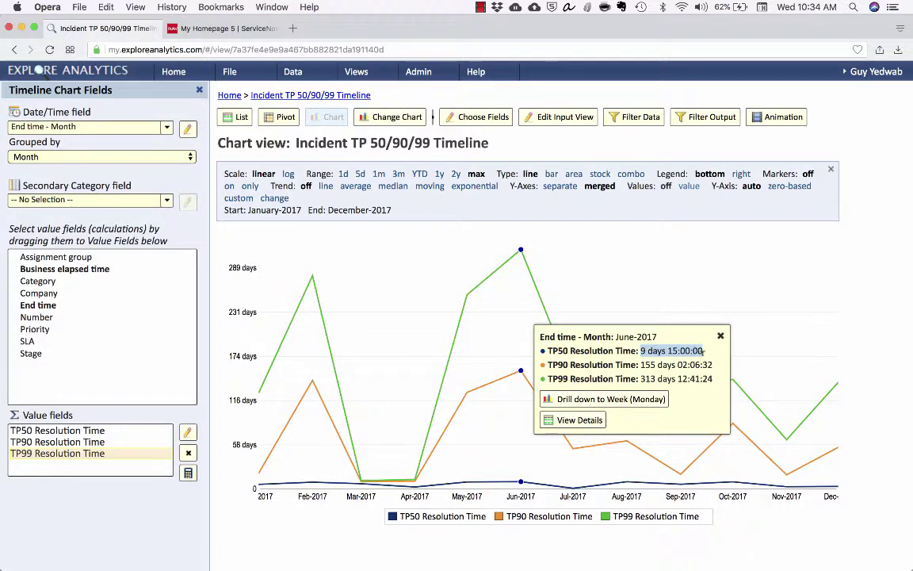
left_click(702, 352)
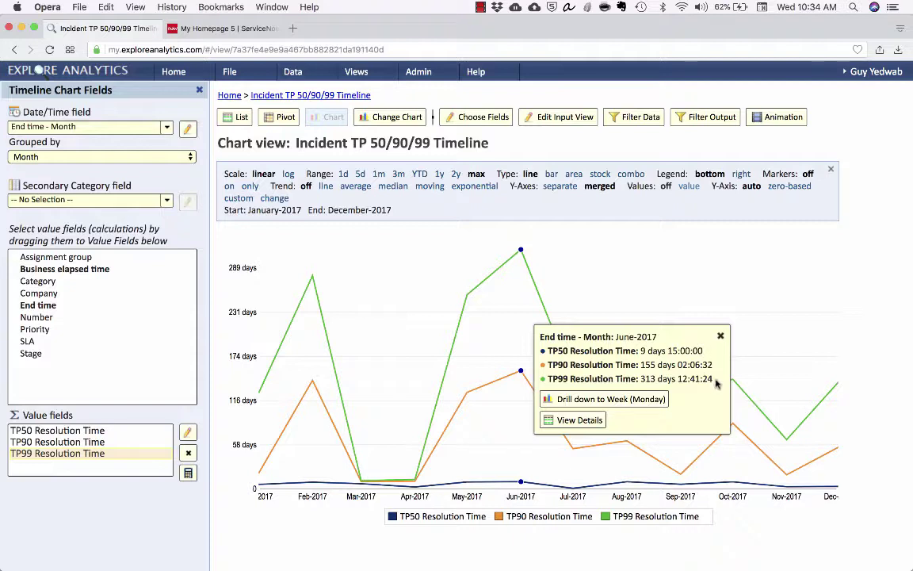
left_click_drag(713, 379, 640, 376)
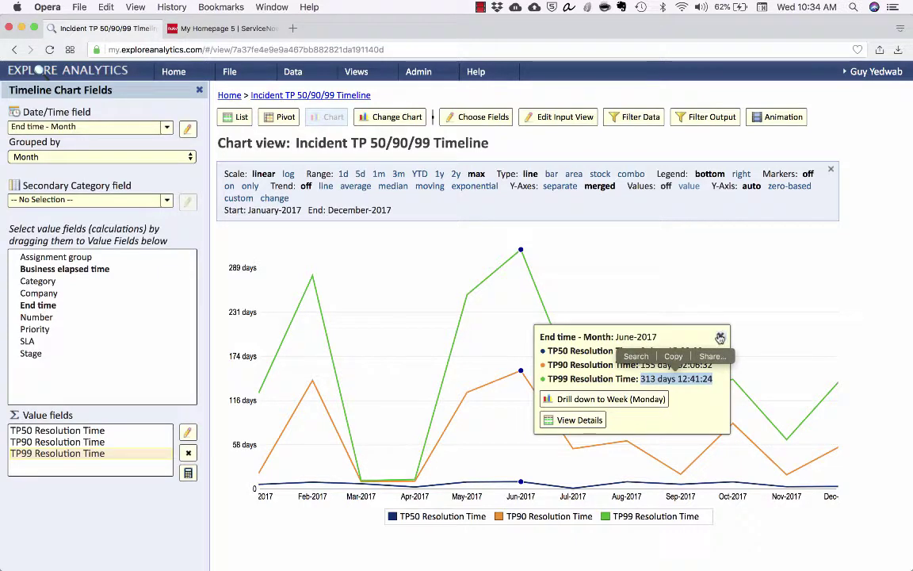
left_click(720, 338)
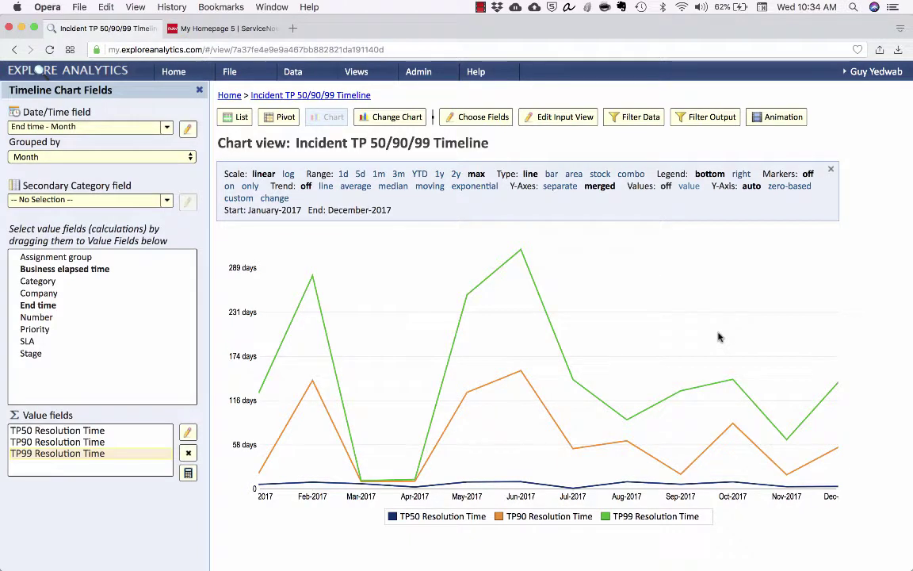
- Give the TP50 Resolution Time field a constant reference line at 14 days
left_click(115, 429)
left_click(188, 433)
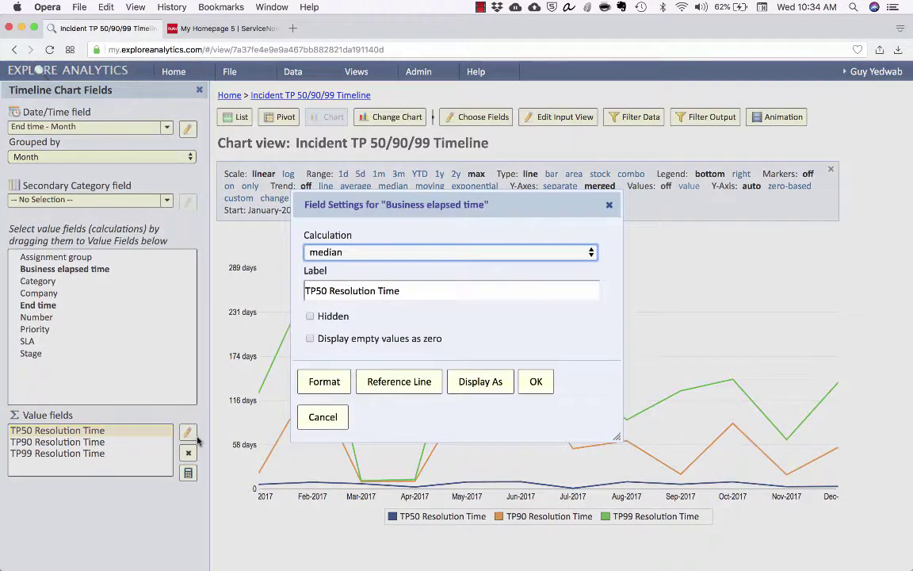
left_click(404, 381)
left_click(404, 379)
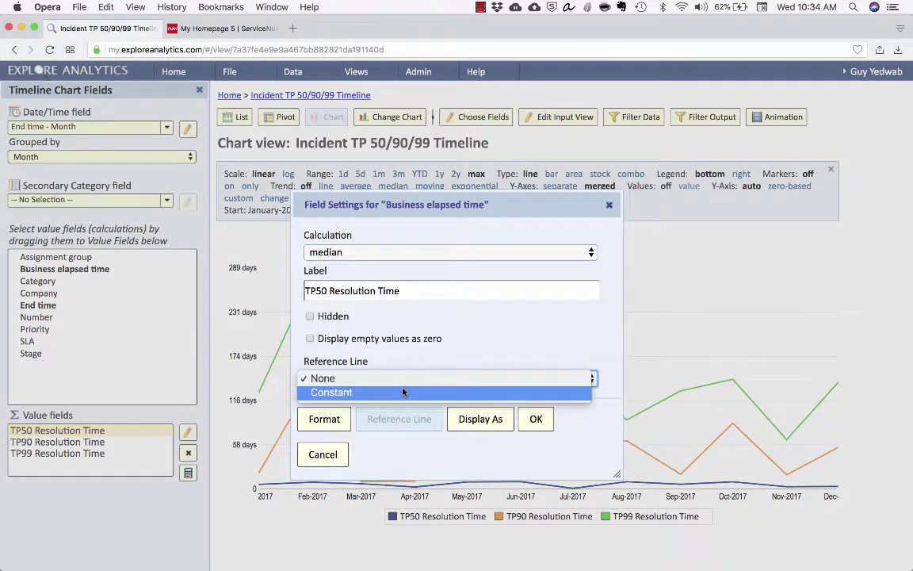
left_click(403, 391)
left_click(371, 417)
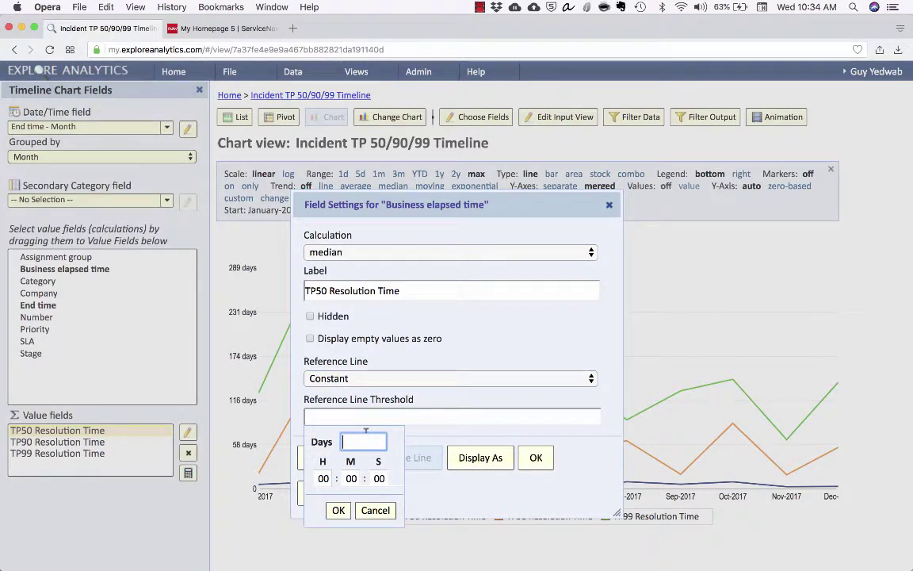
type("14")
left_click(339, 510)
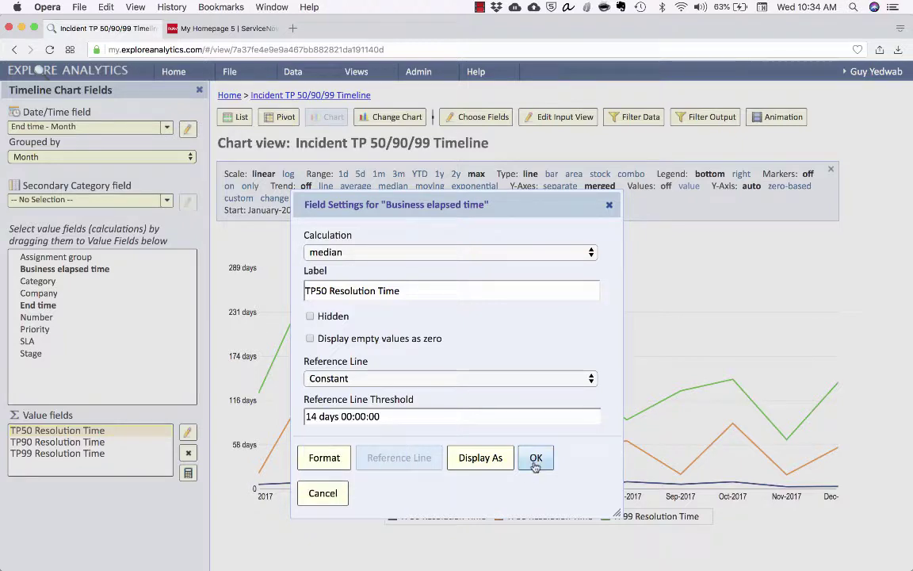
left_click(535, 458)
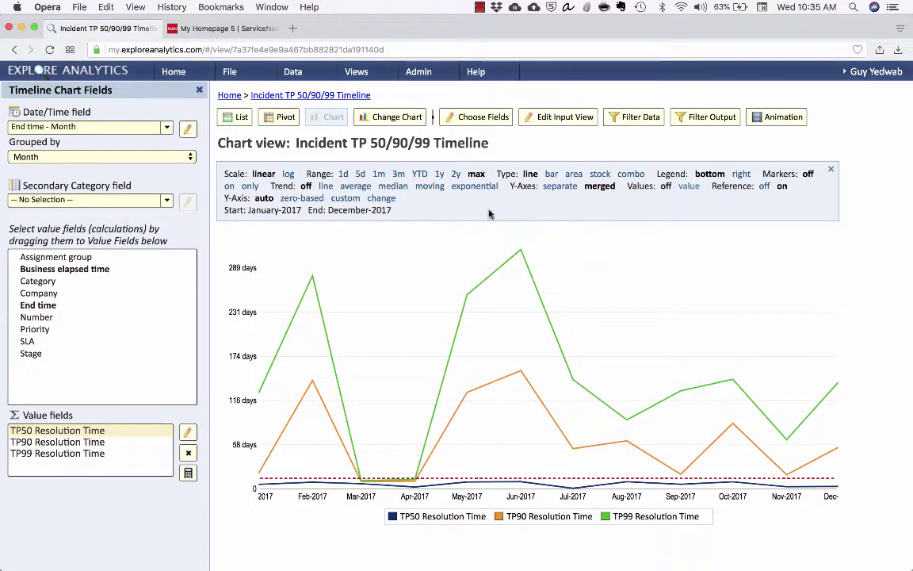
- Overlay exponential trend curves and a seasonal 6-period forecast on the timeline
left_click(468, 185)
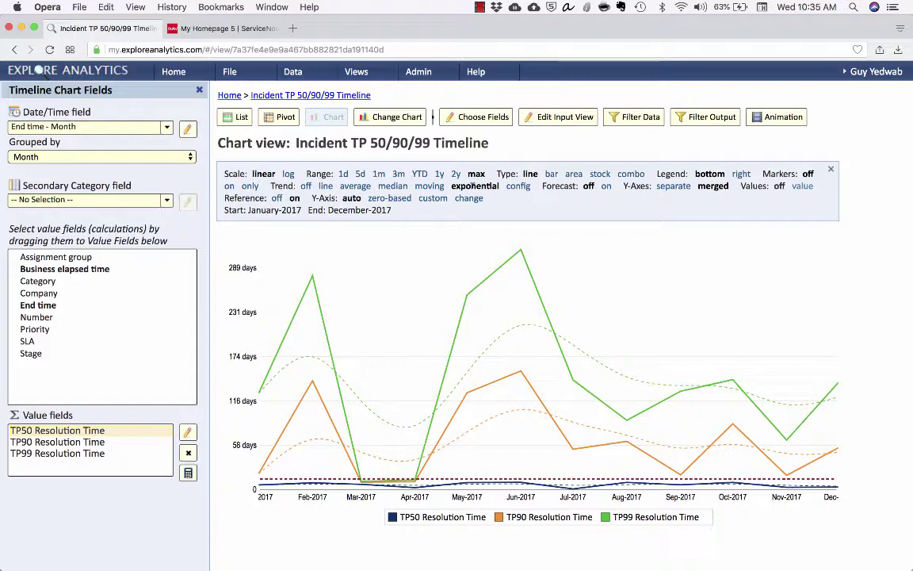
left_click(606, 185)
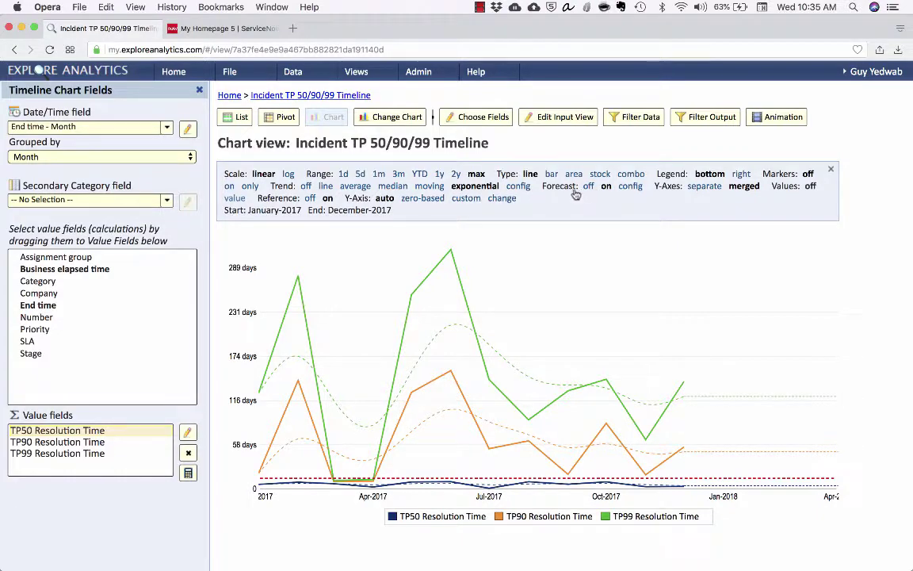
left_click(629, 187)
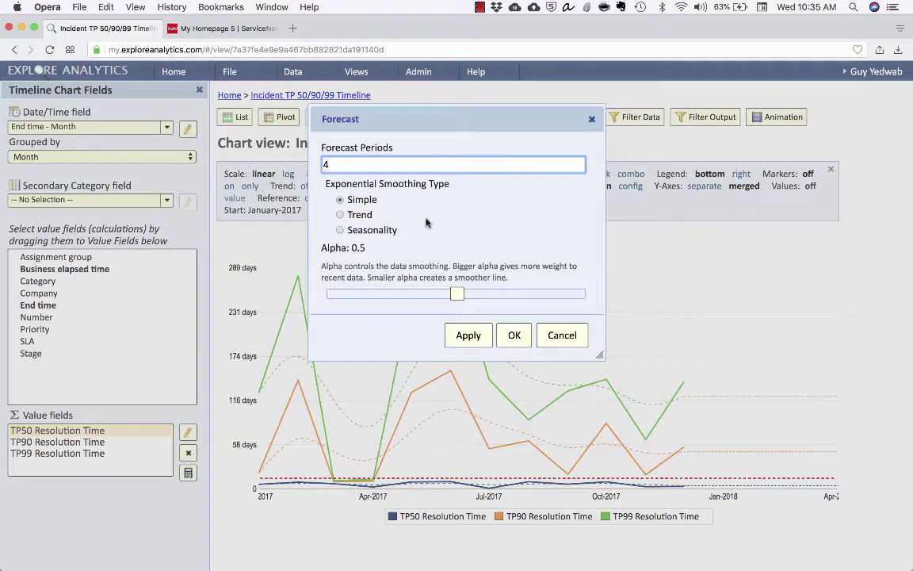
left_click(372, 230)
double_click(337, 165)
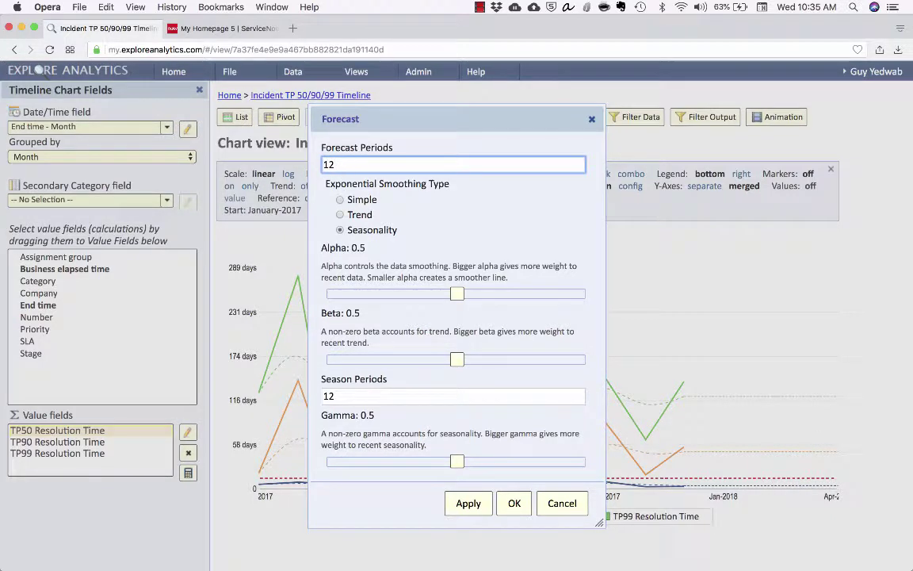
type("6")
left_click(471, 502)
left_click(512, 505)
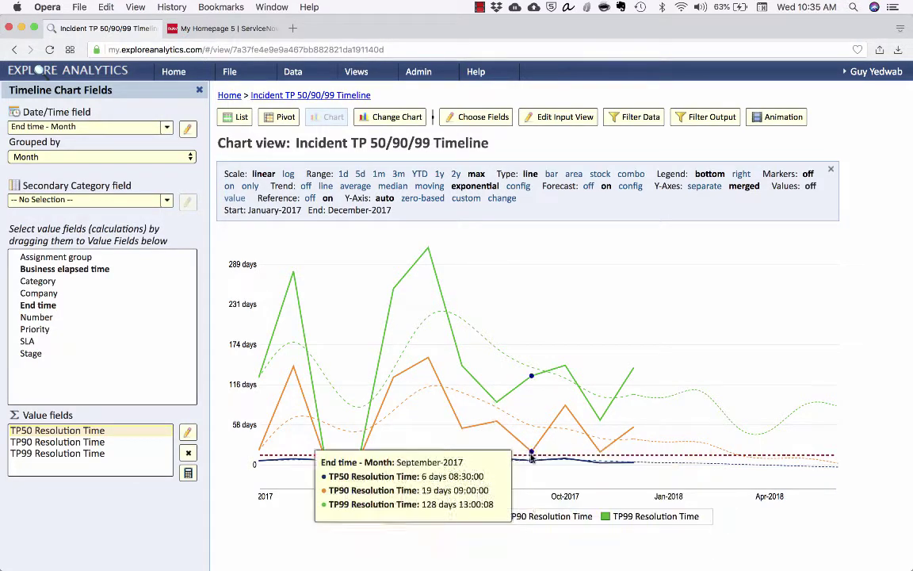
- Check December 2017 details, toggle TP50-only and back, then collapse the chart options bar
left_click(623, 443)
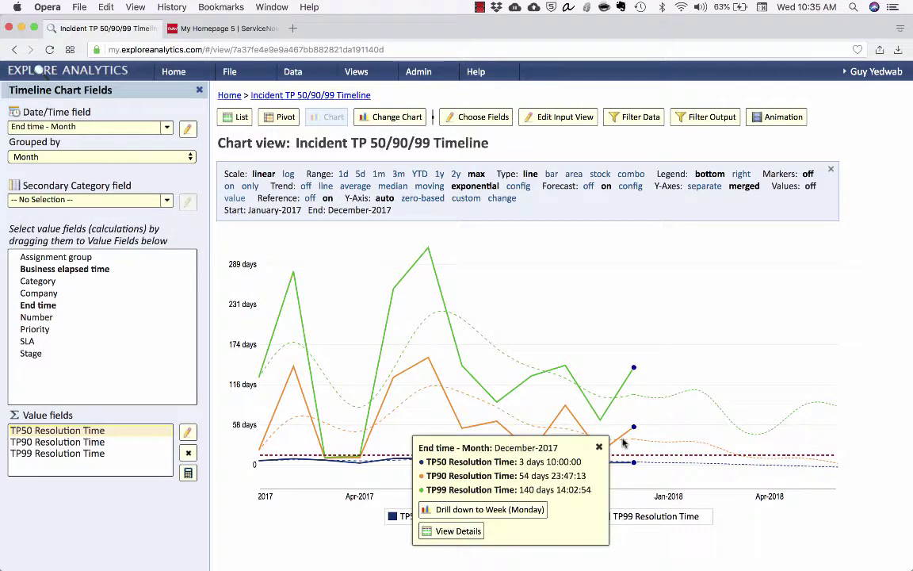
left_click(600, 448)
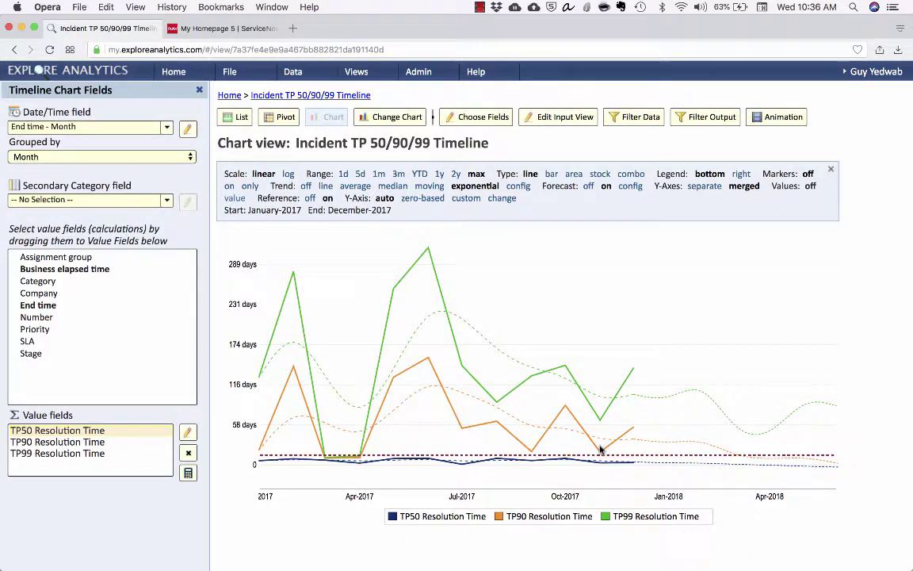
left_click(445, 517)
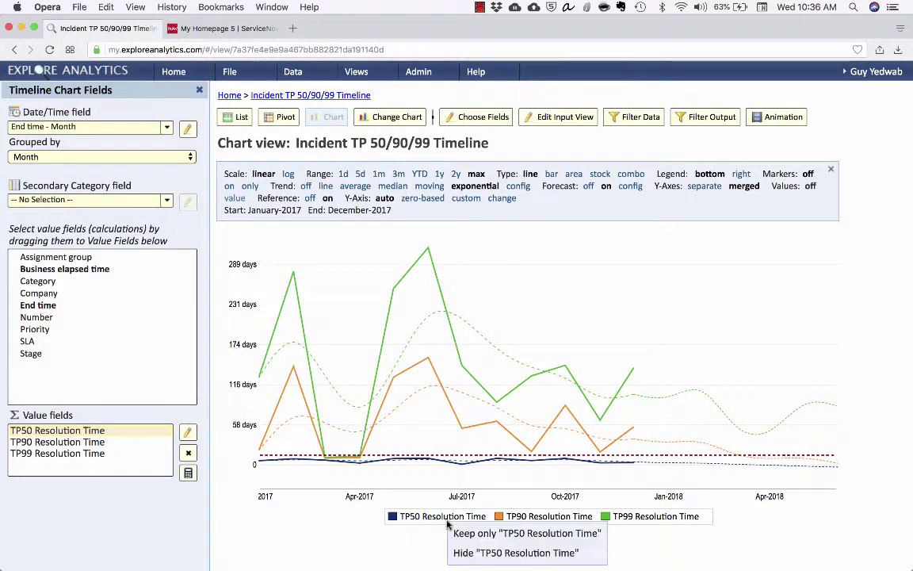
left_click(458, 533)
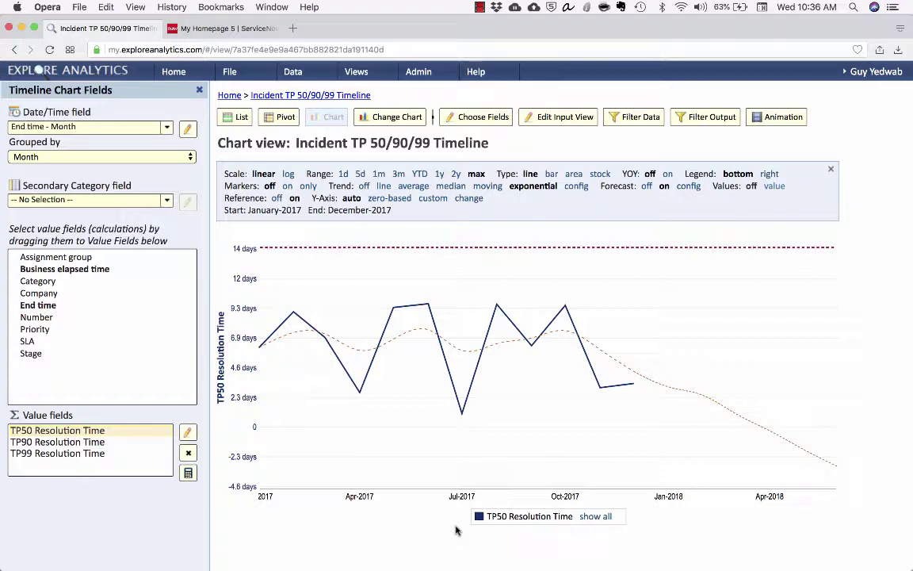
left_click(605, 517)
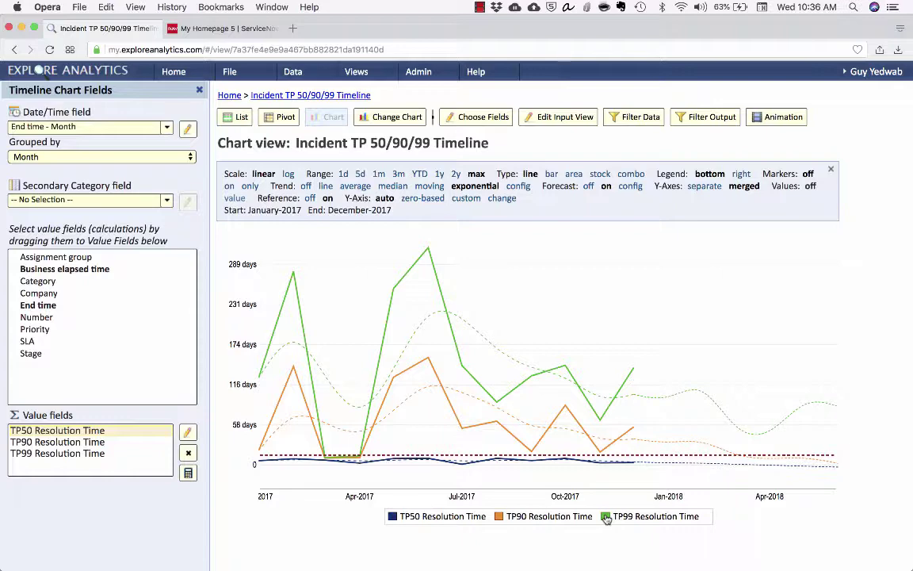
left_click(829, 170)
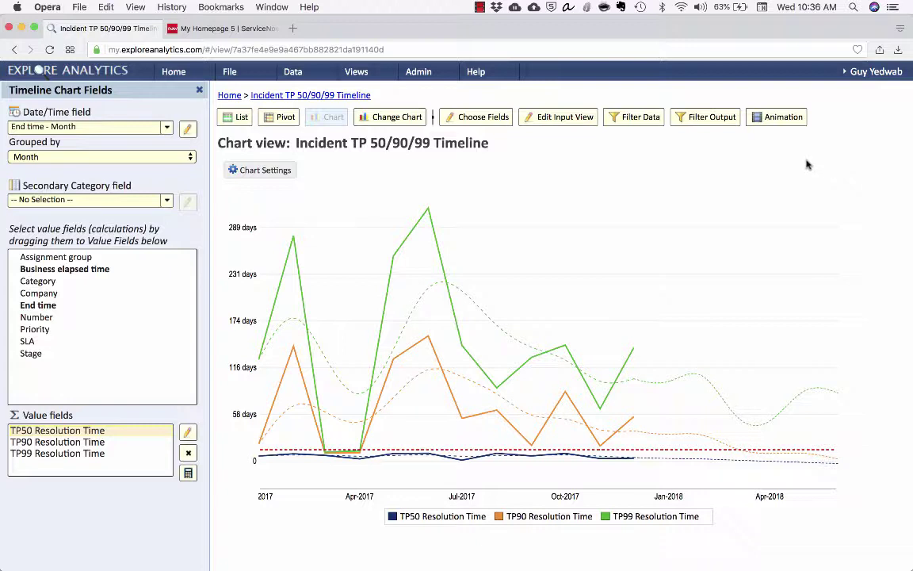
- Add a view parameter based on End time, named date
left_click(233, 75)
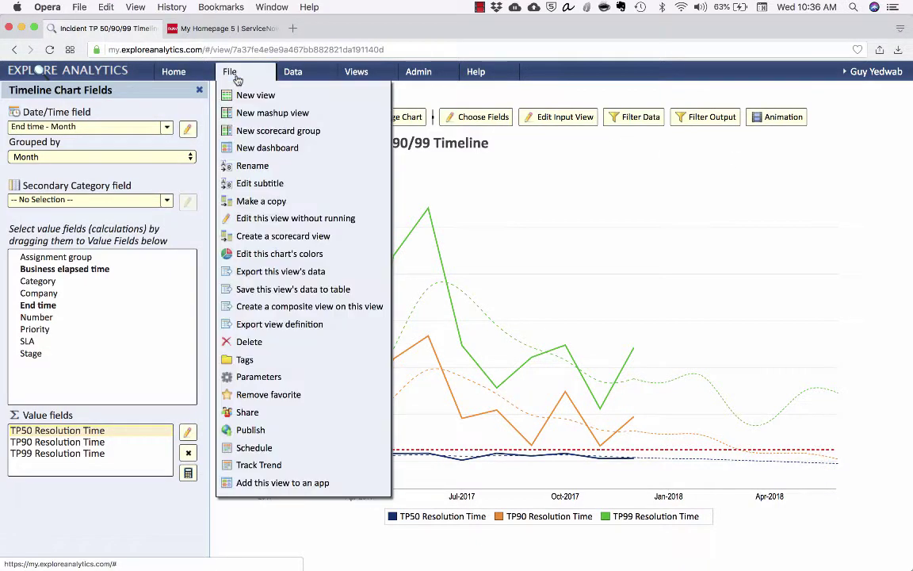
left_click(235, 377)
left_click(558, 267)
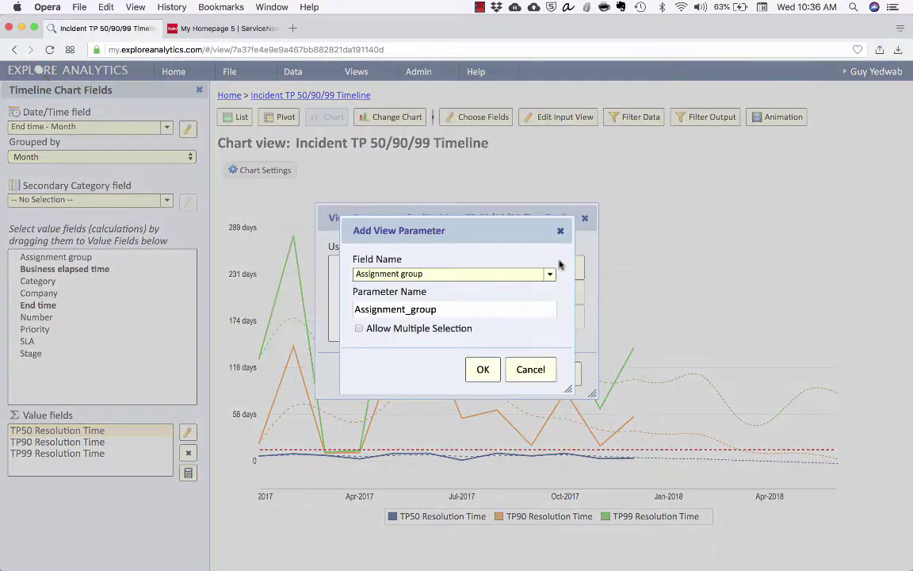
left_click(510, 276)
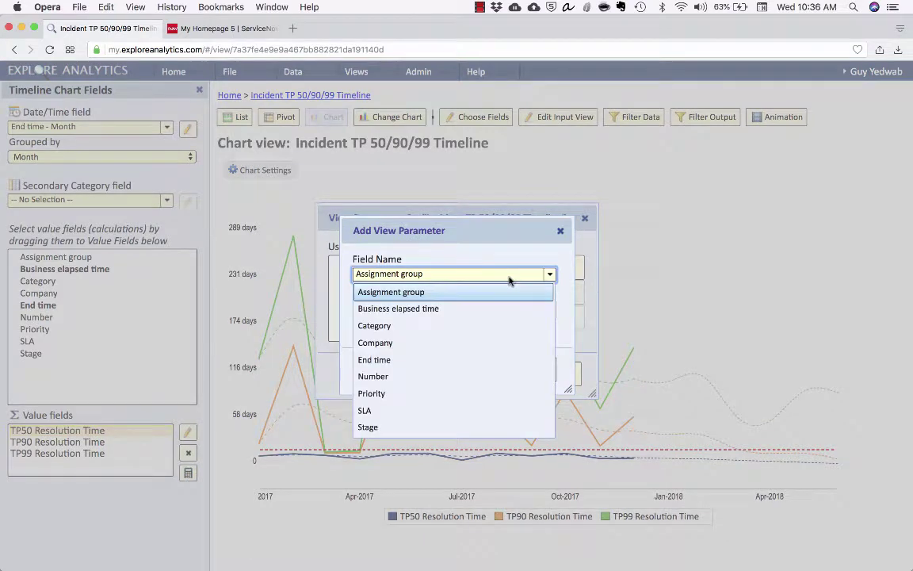
left_click(471, 361)
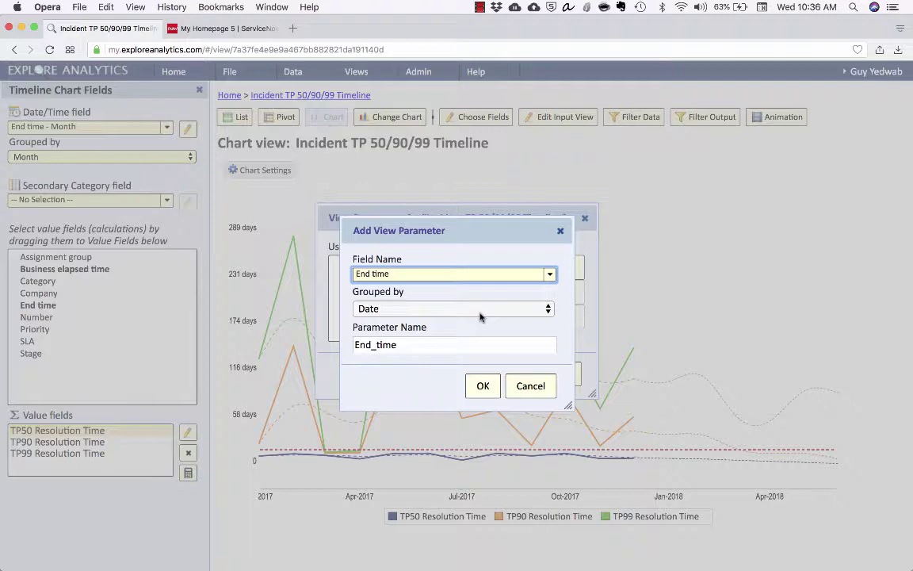
double_click(458, 342)
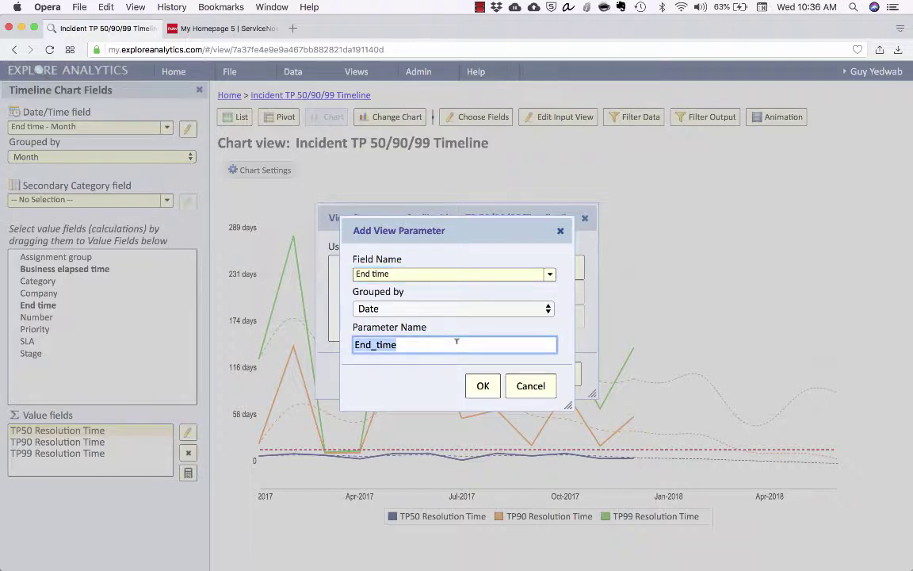
type("date")
left_click(481, 385)
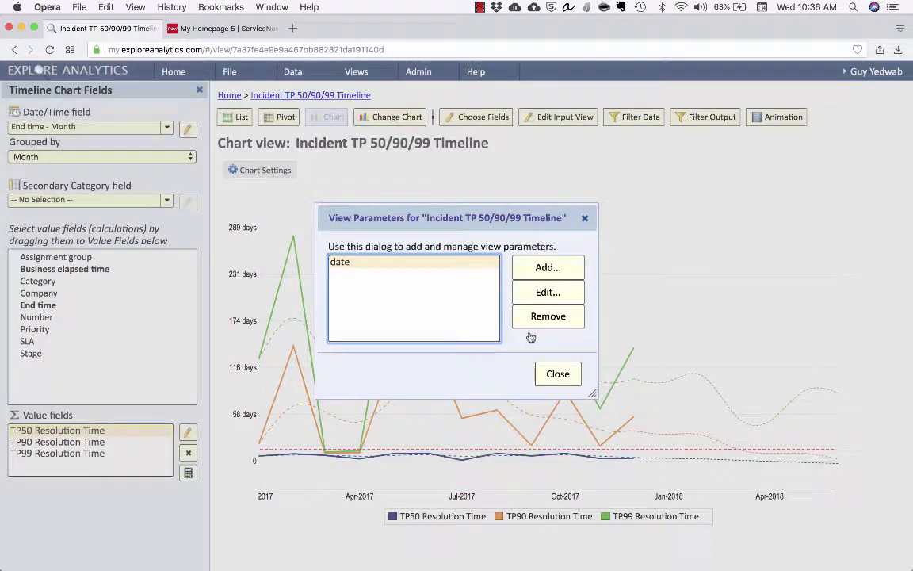
- Add a view parameter named assignment_group, with a lowercase name
left_click(546, 265)
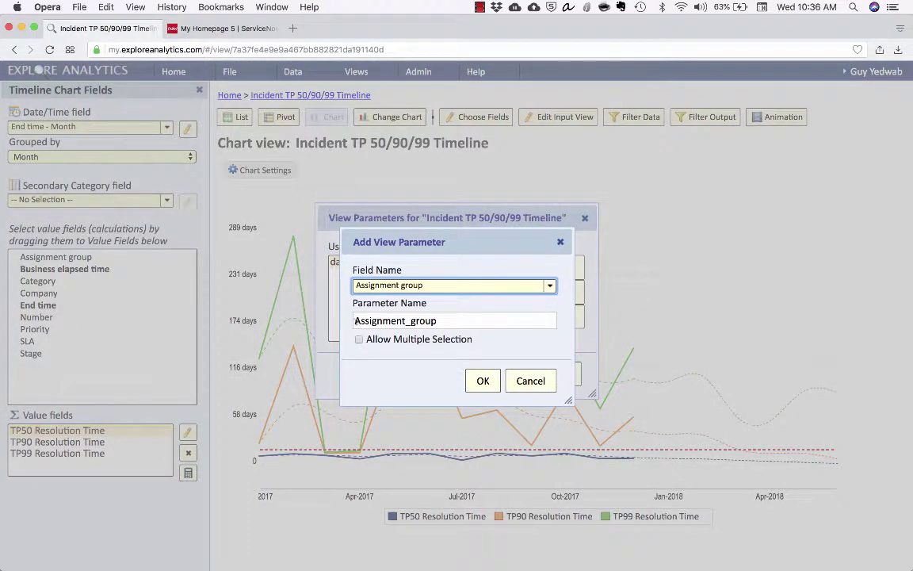
left_click(356, 320)
key("Delete")
type("a")
left_click(483, 381)
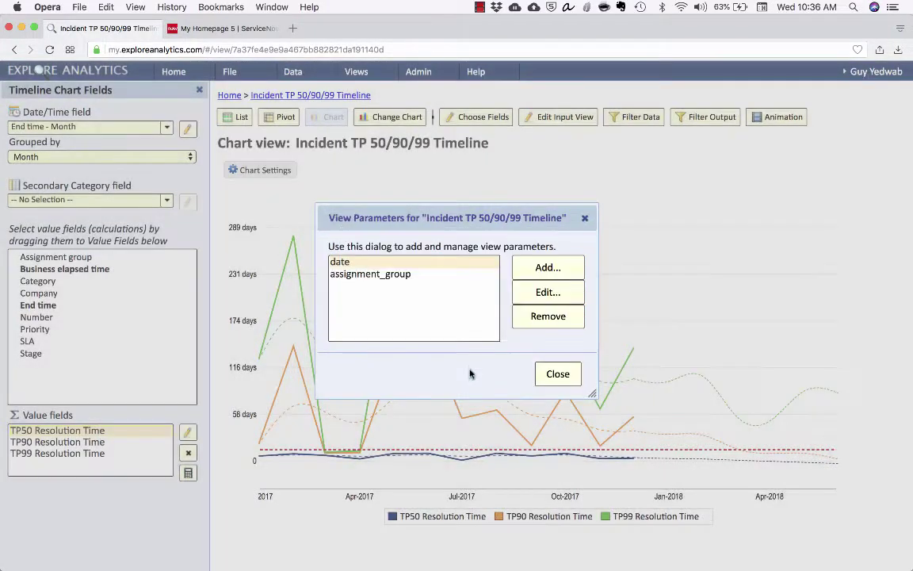
- Add a view parameter based on Company, named company in lowercase
left_click(543, 268)
left_click(487, 291)
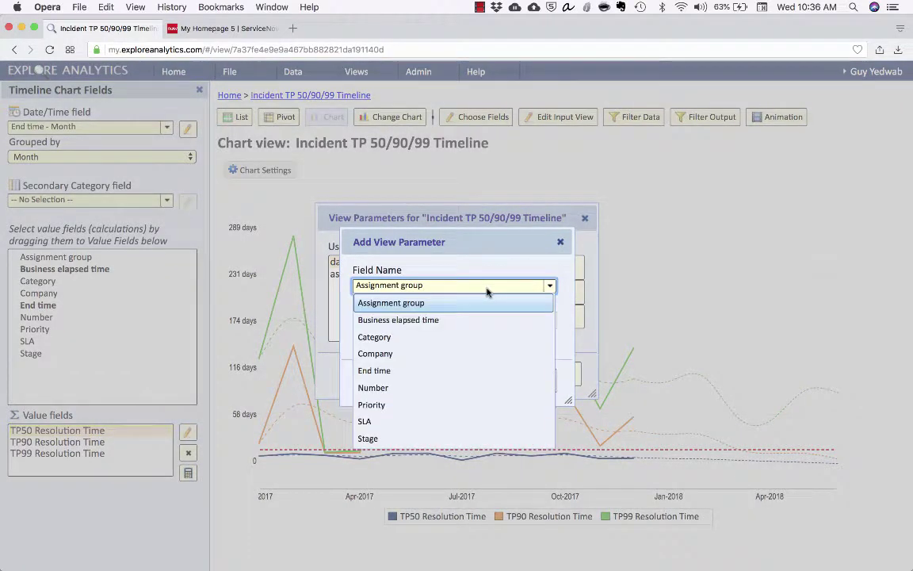
left_click(457, 355)
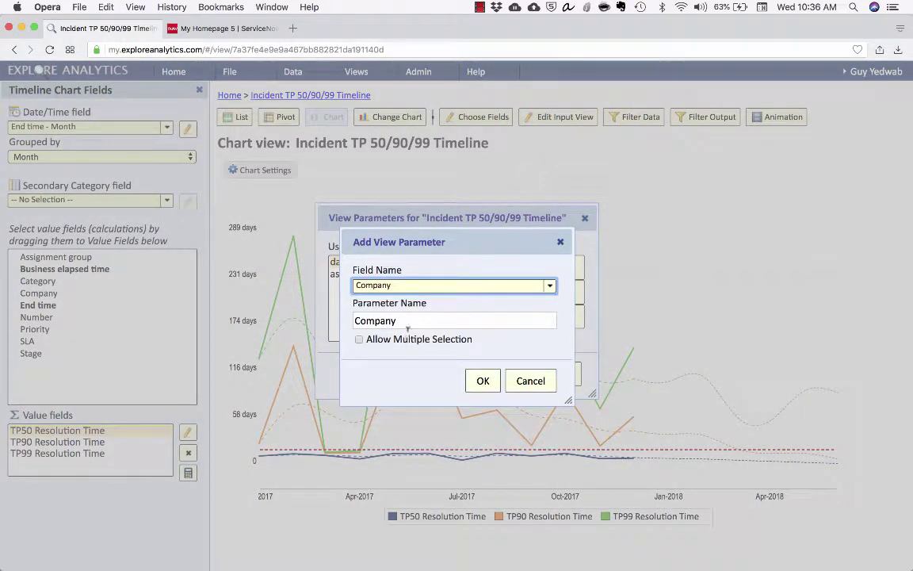
left_click(375, 320)
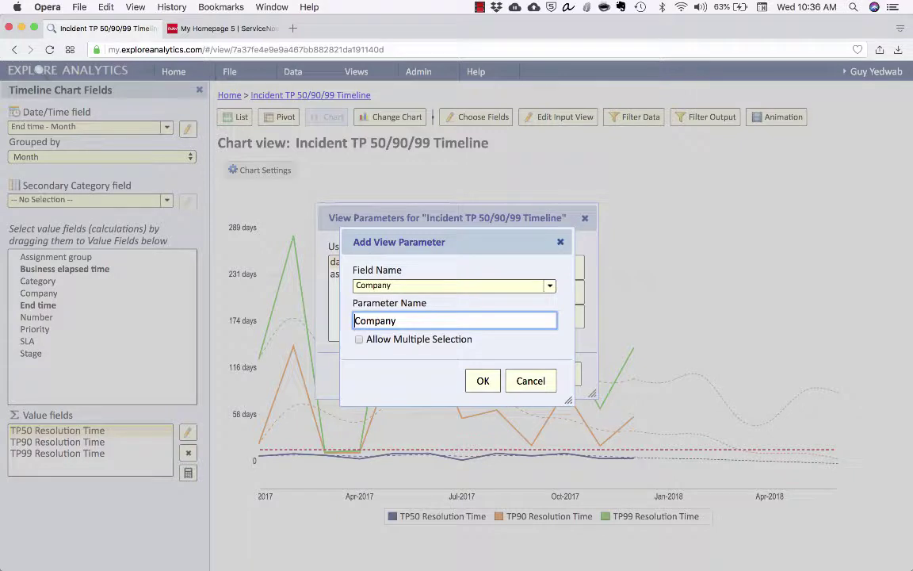
key("BackSpace")
type("c")
left_click(480, 381)
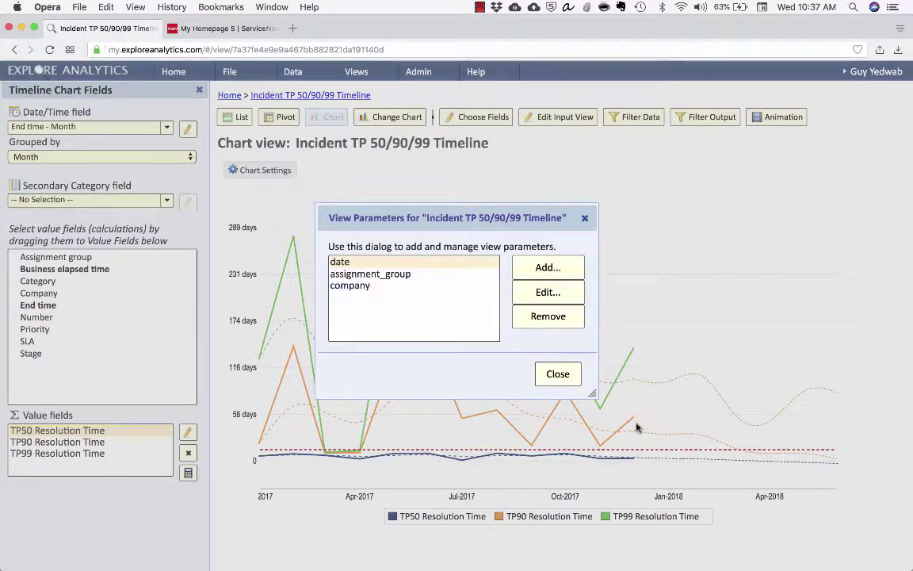
- Close the parameters dialog and open the Service Level Agreement View from favorites
left_click(555, 379)
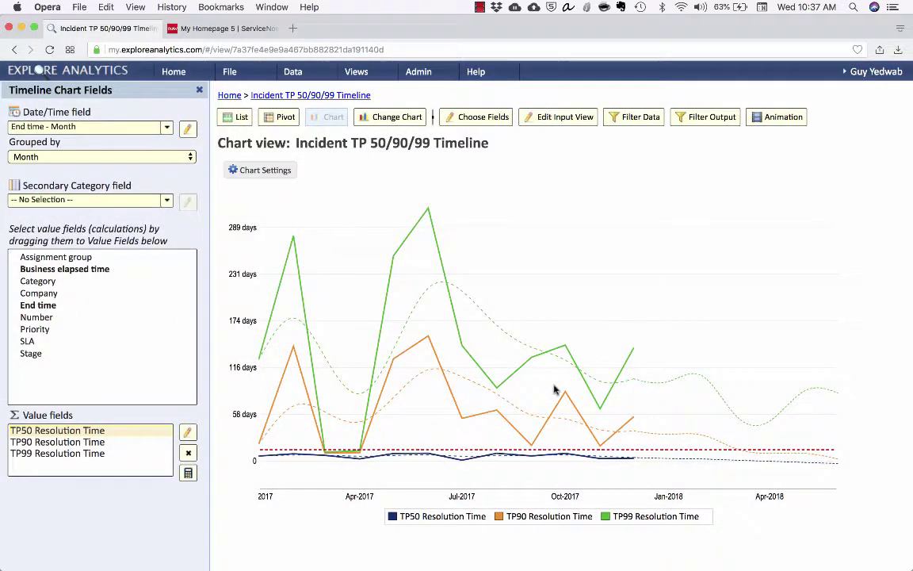
mouse_move(355, 74)
left_click(352, 94)
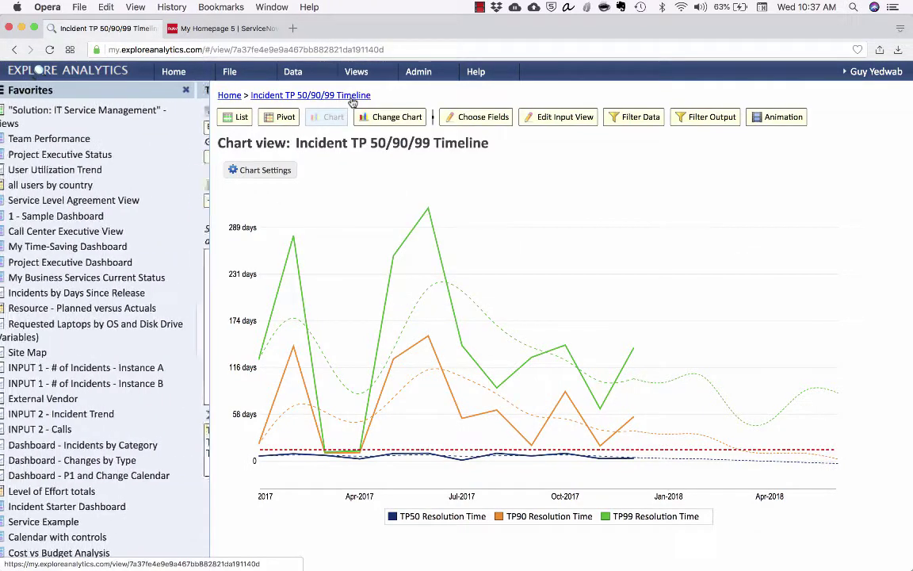
left_click(169, 203)
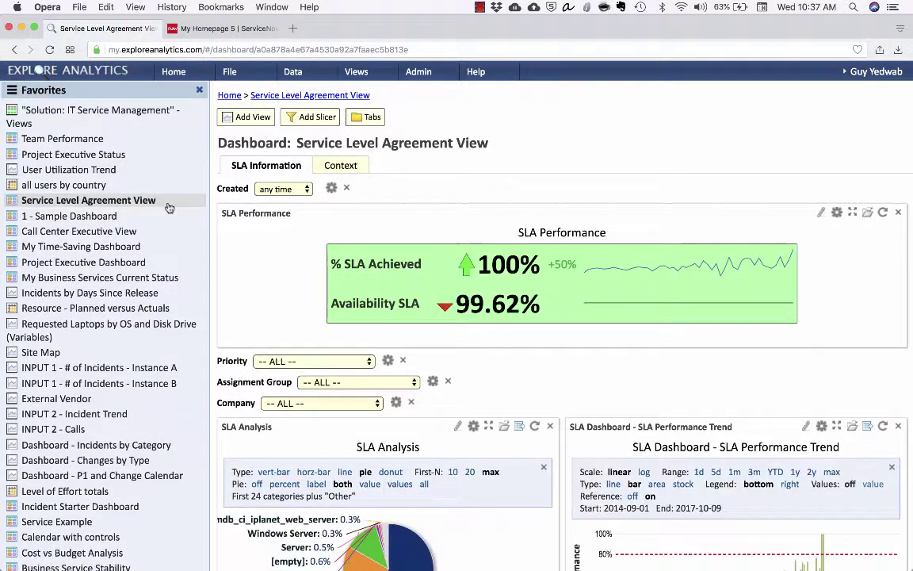
- Hide the favorites list, scroll through the dashboard, and begin adding a new view
left_click(199, 90)
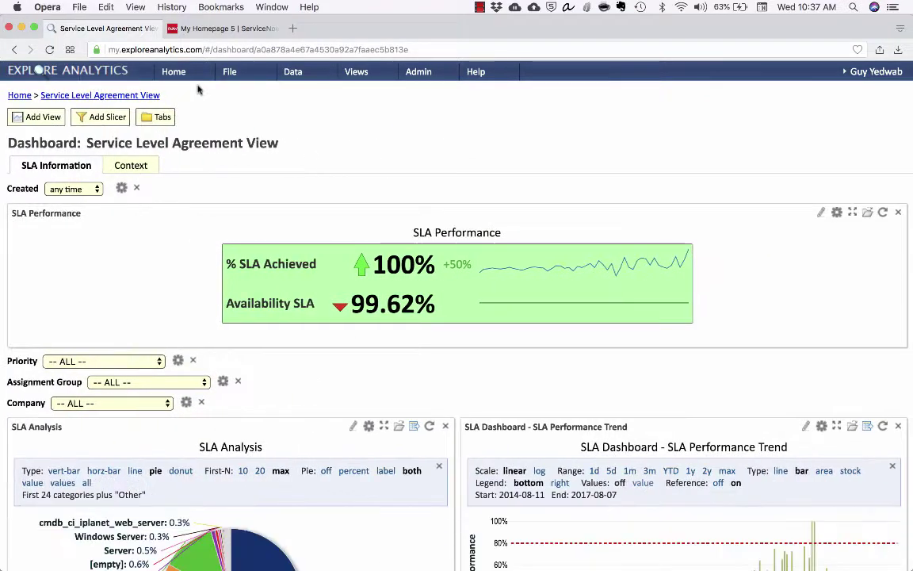
scroll(283, 157, "down", 2)
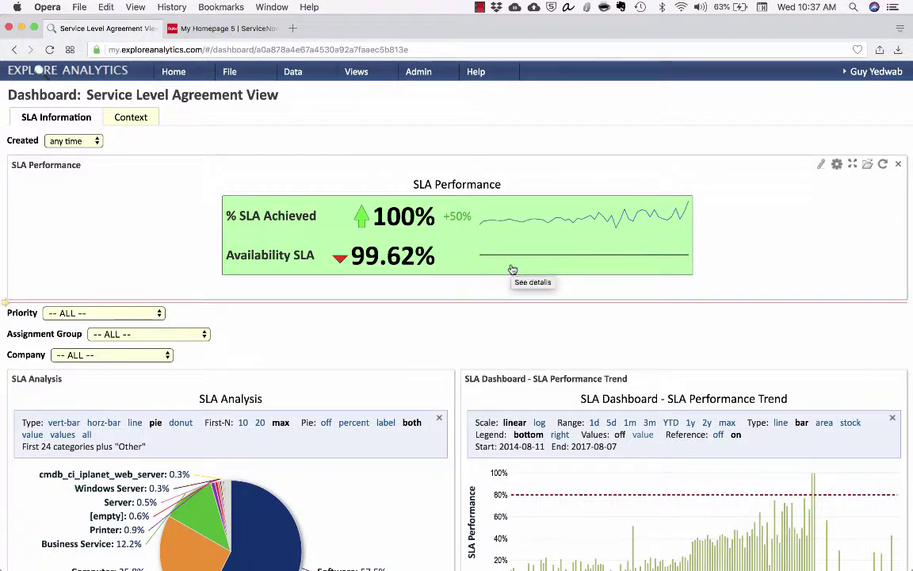
scroll(508, 261, "down", 5)
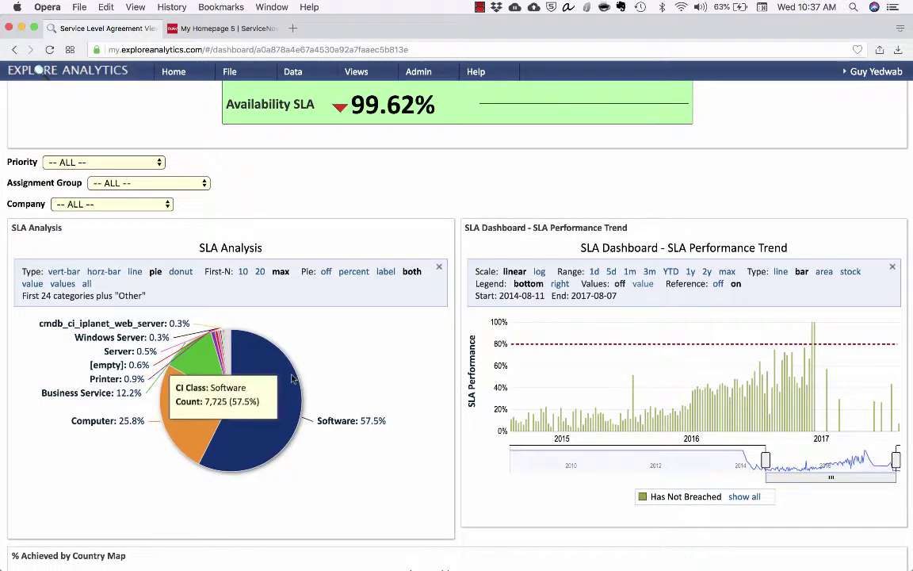
scroll(454, 416, "down", 5)
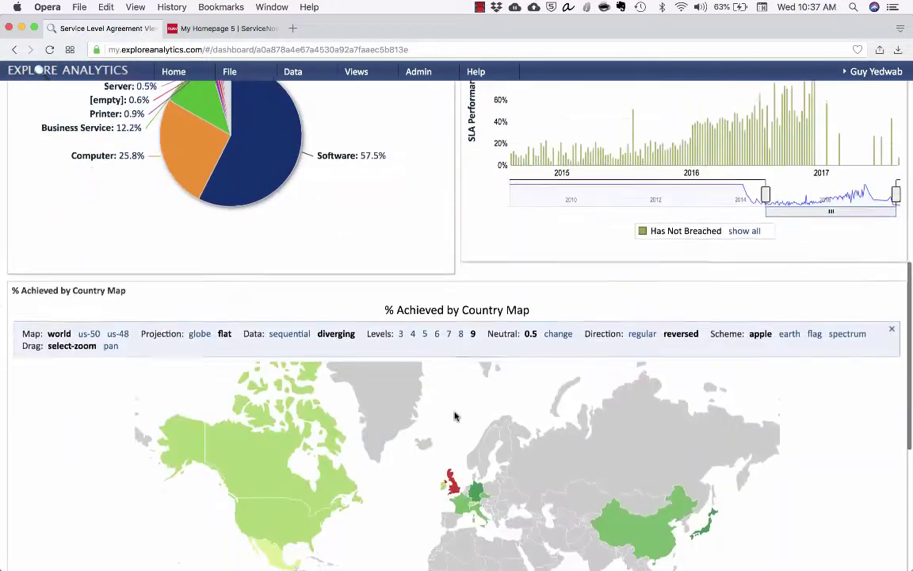
scroll(454, 416, "up", 6)
scroll(456, 416, "down", 2)
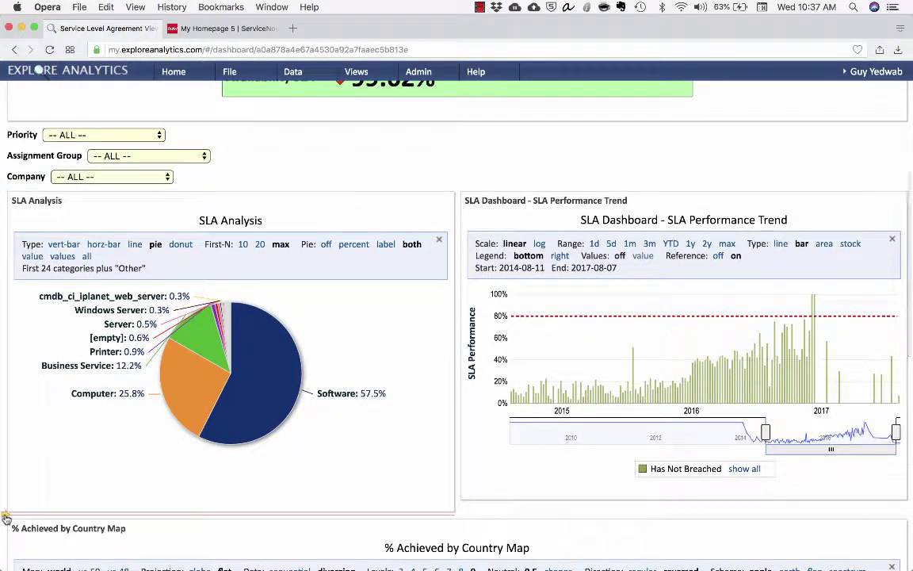
left_click(6, 516)
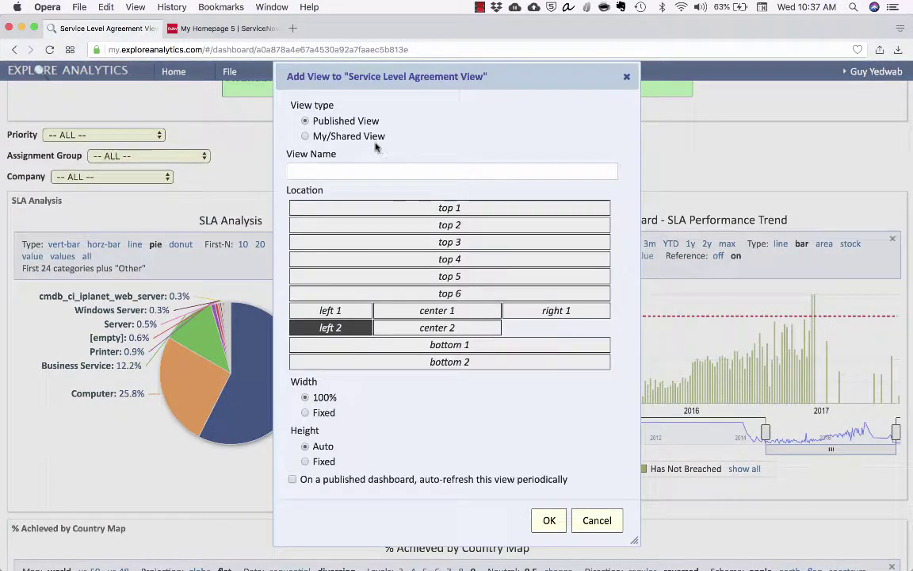
- Add 'Incident TP 50/90/99 Timeline' as a My/Shared view, found by typing 'TP'
left_click(339, 134)
left_click(370, 163)
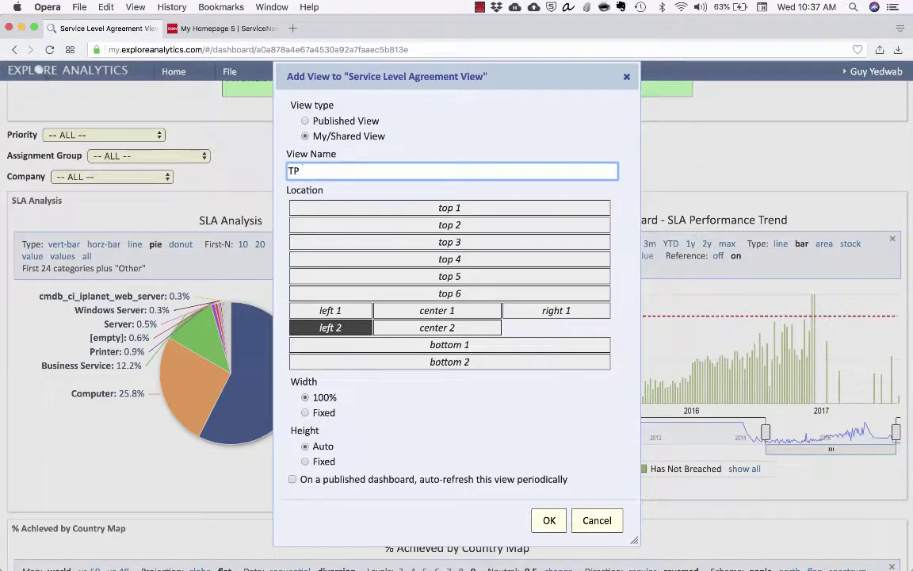
type("TP")
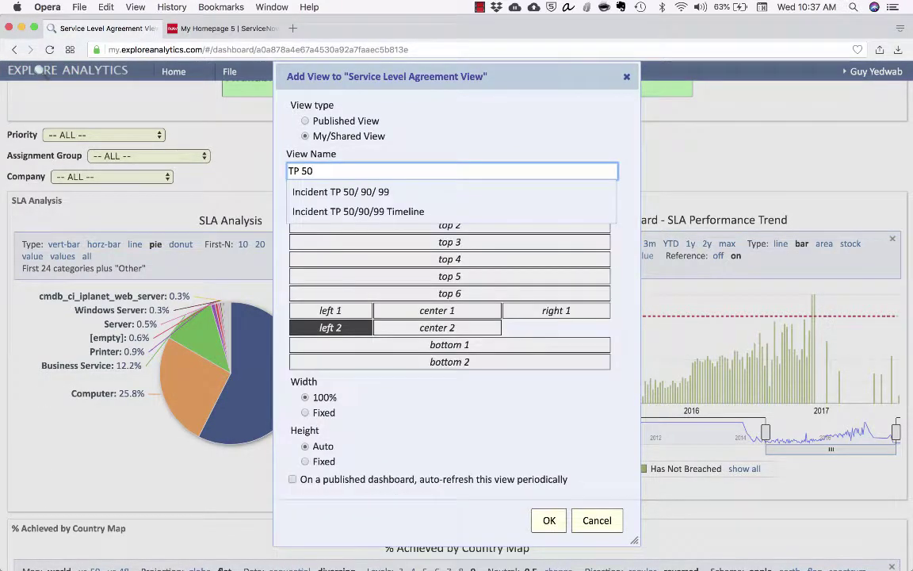
left_click(361, 210)
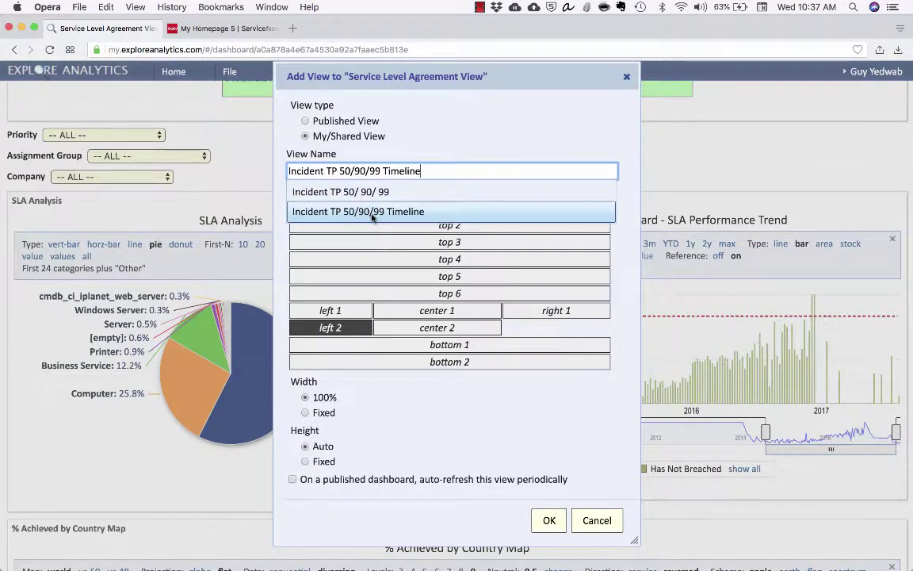
left_click(372, 218)
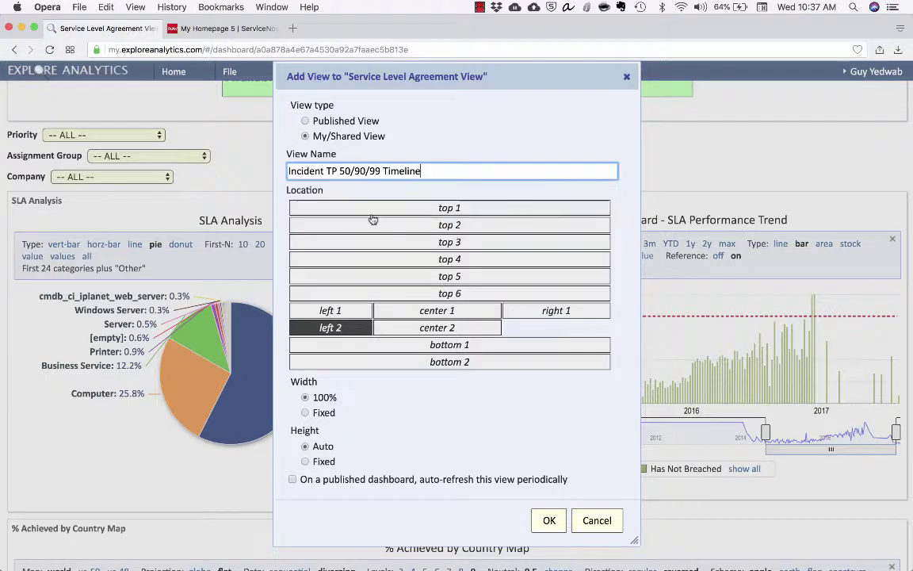
left_click(549, 520)
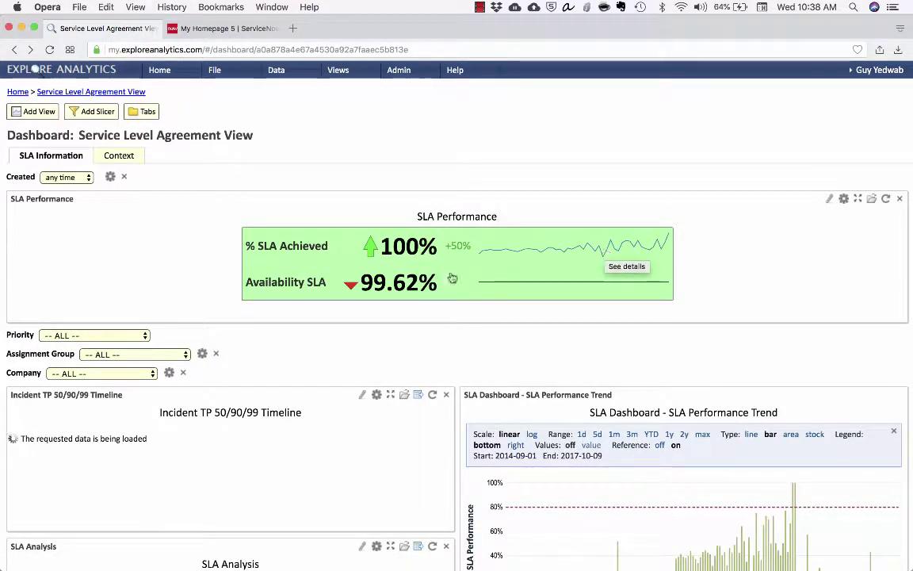
scroll(400, 285, "down", 1)
scroll(400, 285, "down", 3)
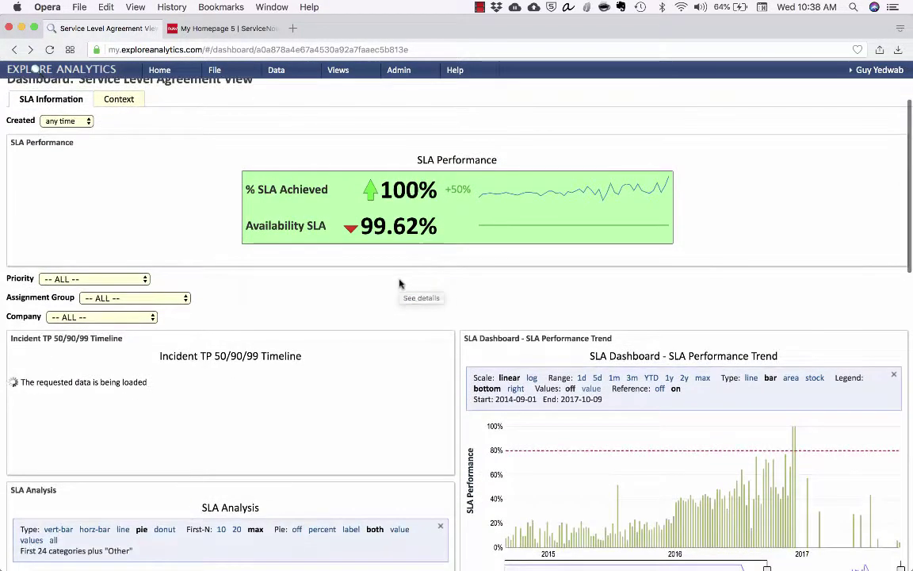
scroll(400, 284, "down", 5)
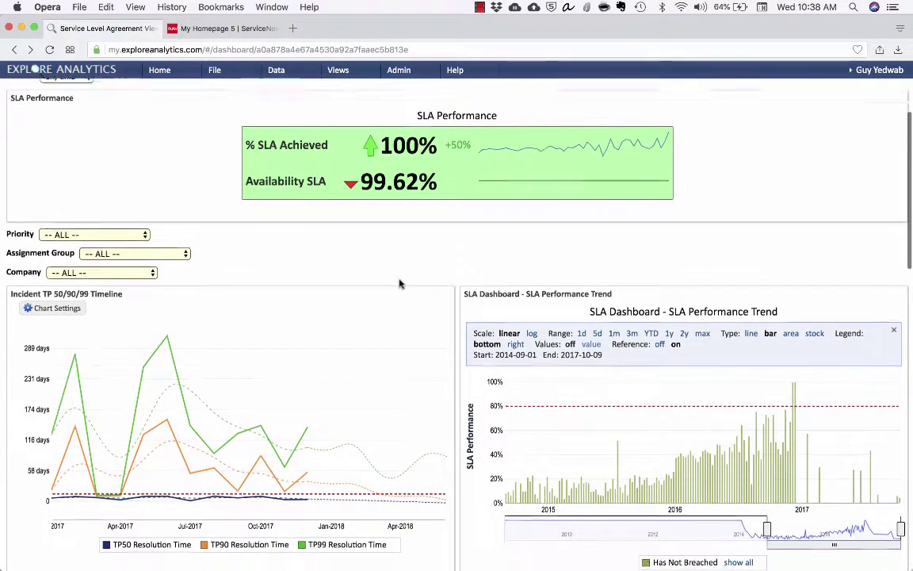
left_click(136, 236)
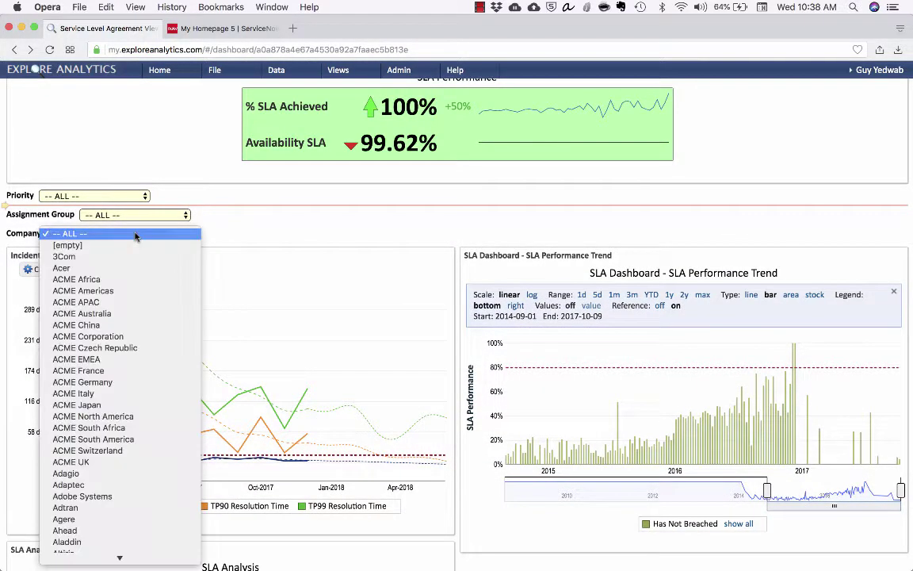
left_click(122, 291)
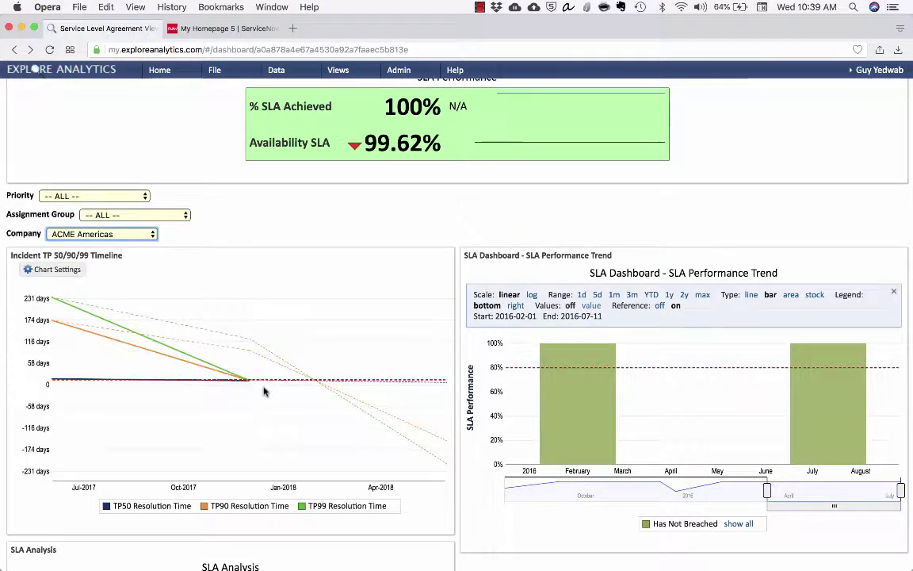
left_click(168, 215)
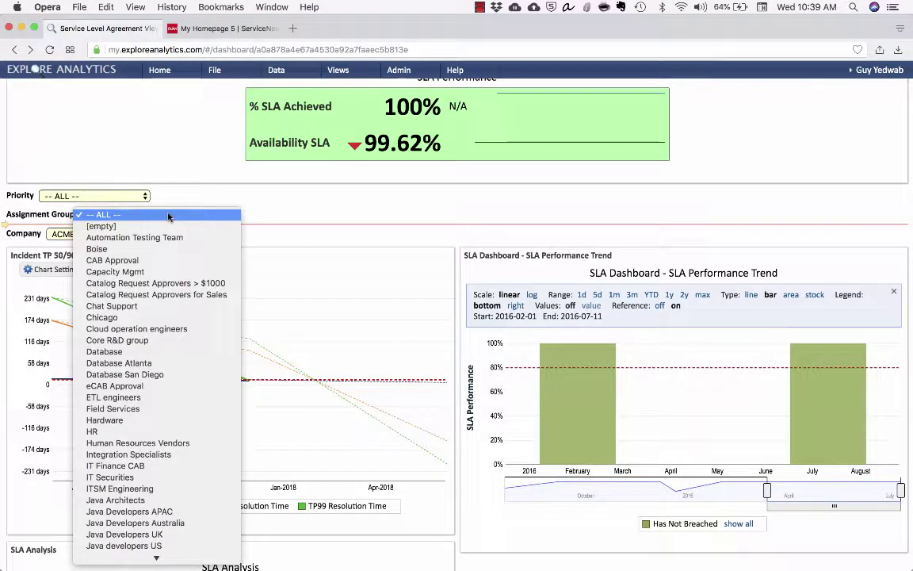
left_click(170, 214)
left_click(127, 234)
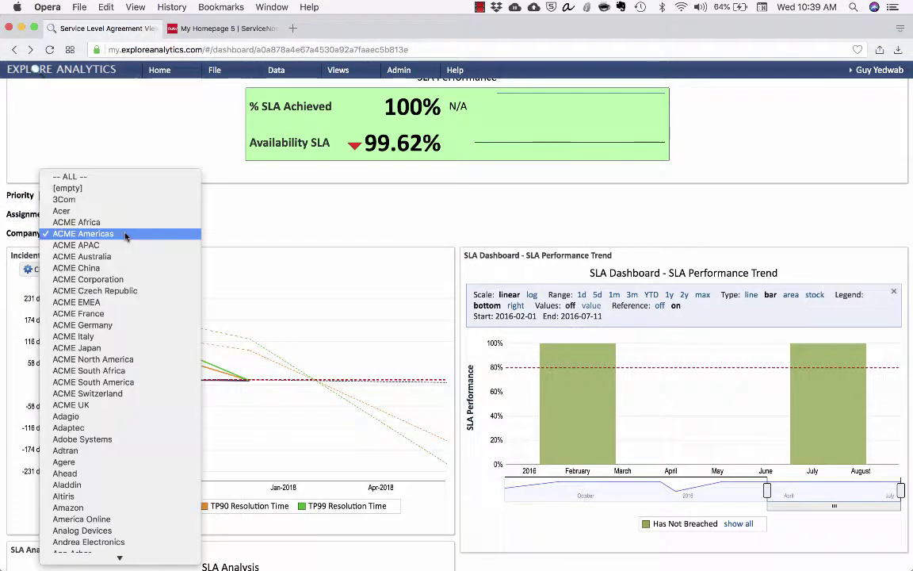
left_click(144, 176)
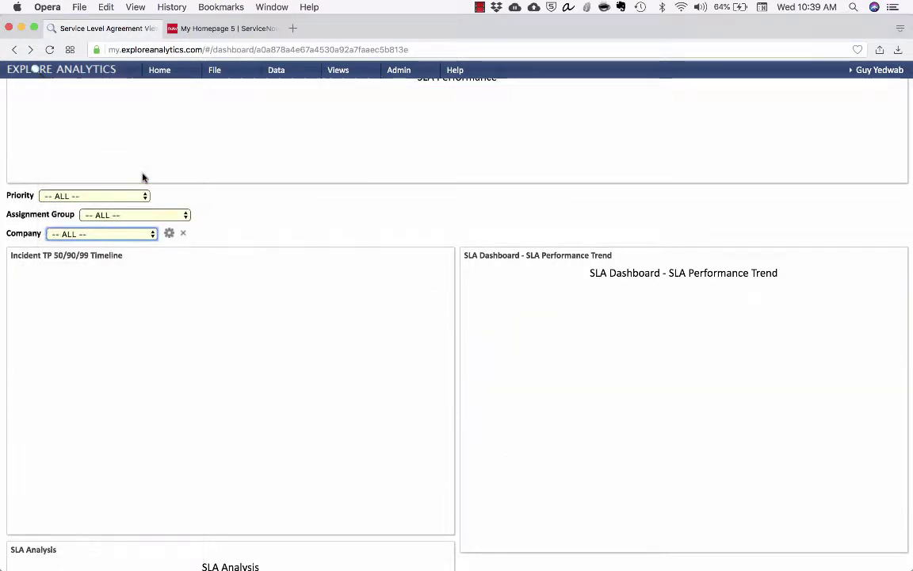
scroll(143, 177, "up", 2)
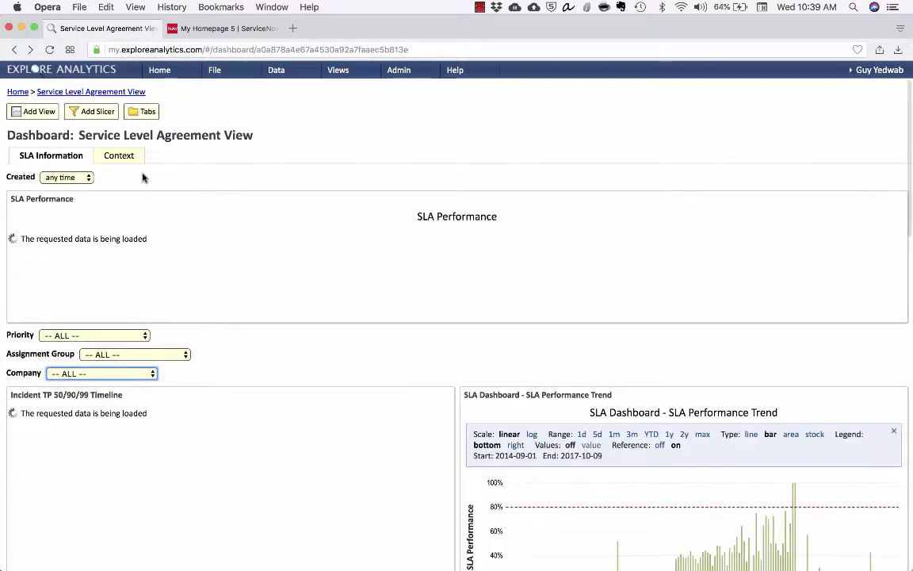
scroll(142, 178, "down", 5)
scroll(142, 177, "down", 6)
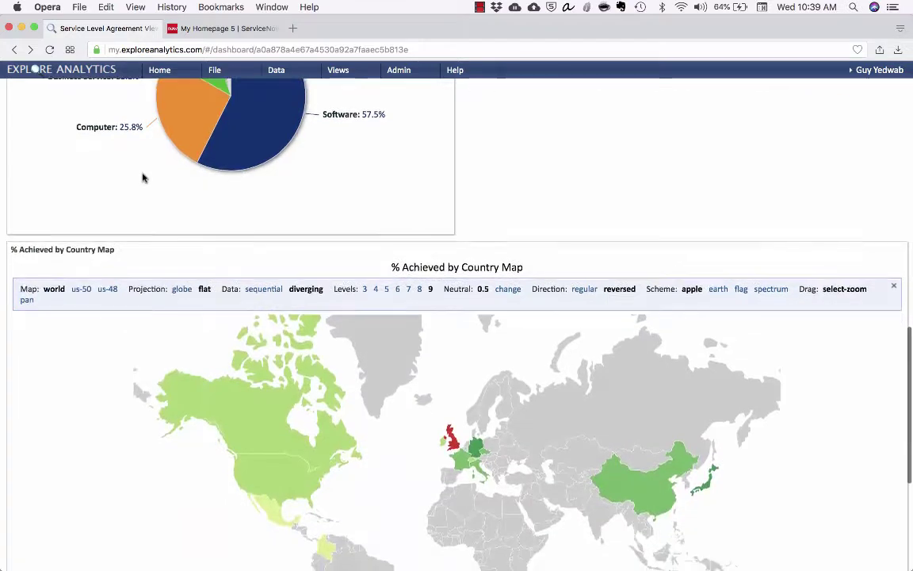
scroll(143, 177, "down", 2)
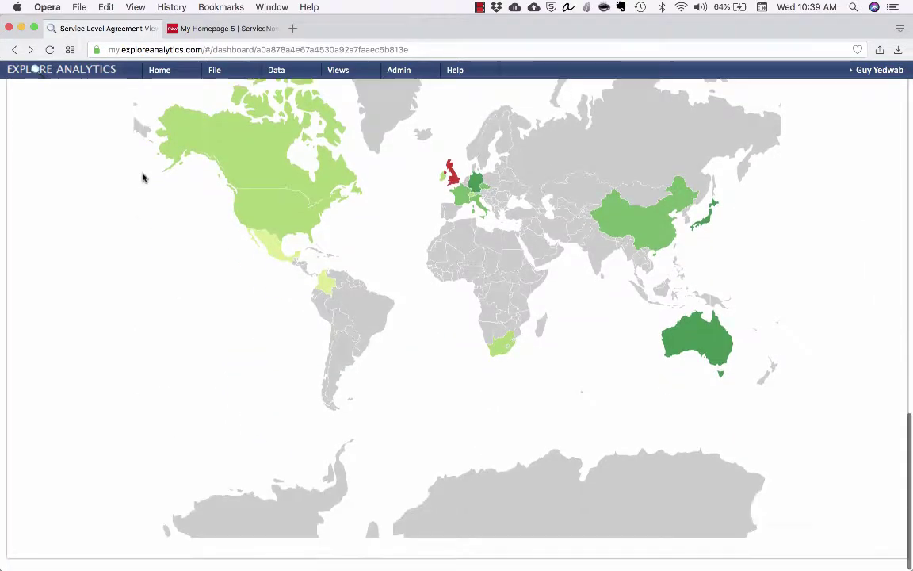
scroll(143, 178, "up", 7)
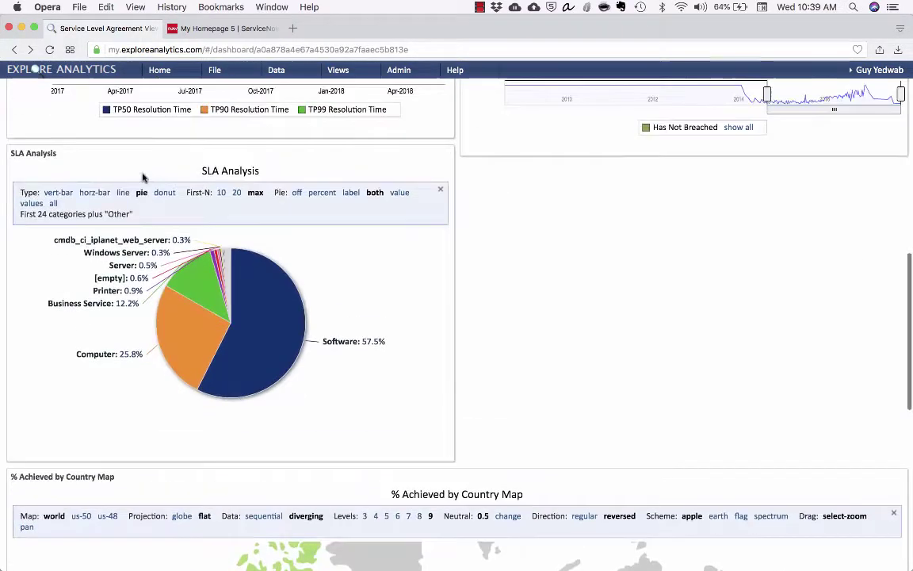
- Drill Software down by category, view Hardware's detail records, then return to SLA Analysis
left_click(271, 342)
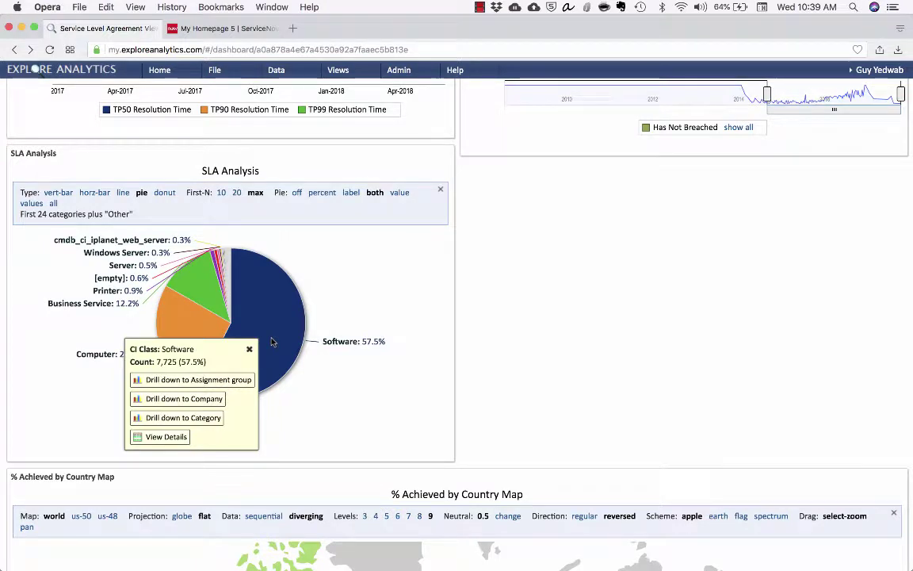
left_click(212, 419)
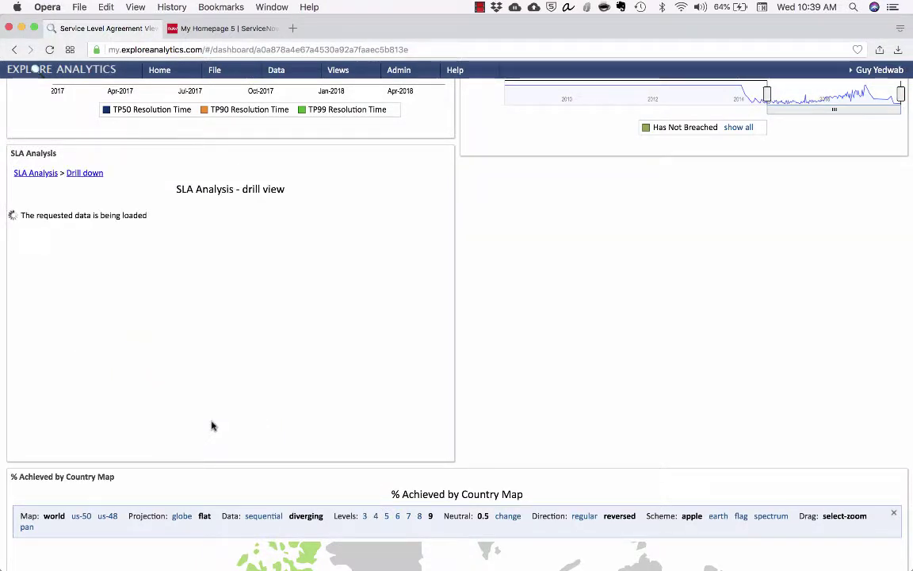
left_click(245, 382)
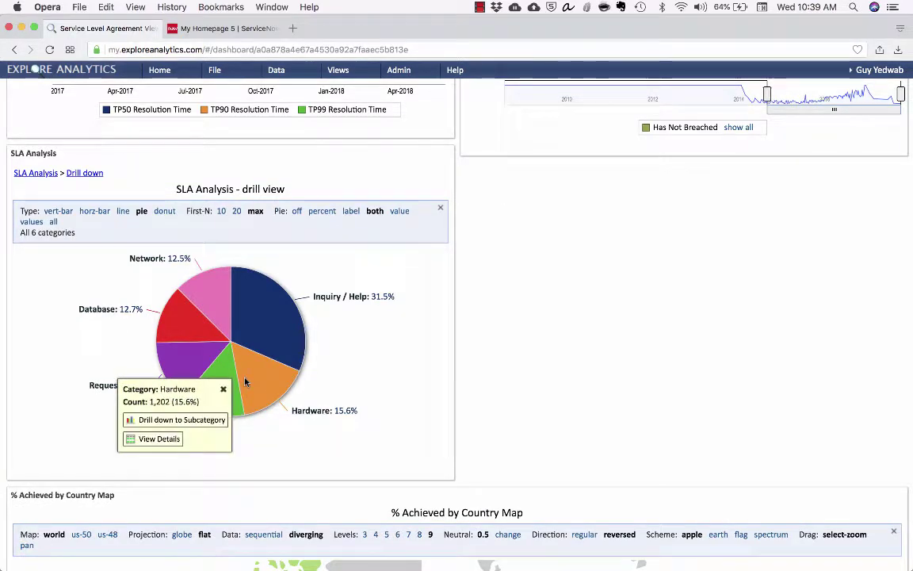
left_click(173, 440)
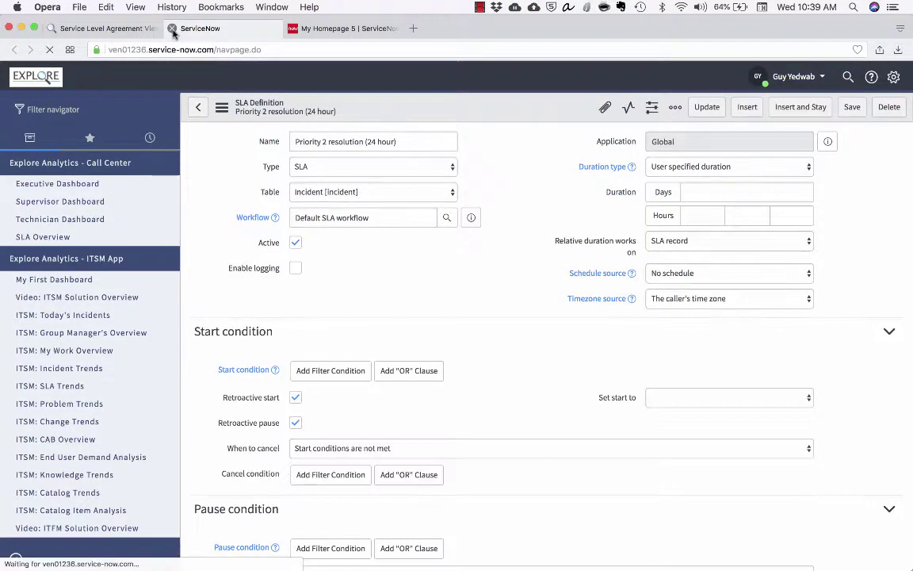
left_click(172, 28)
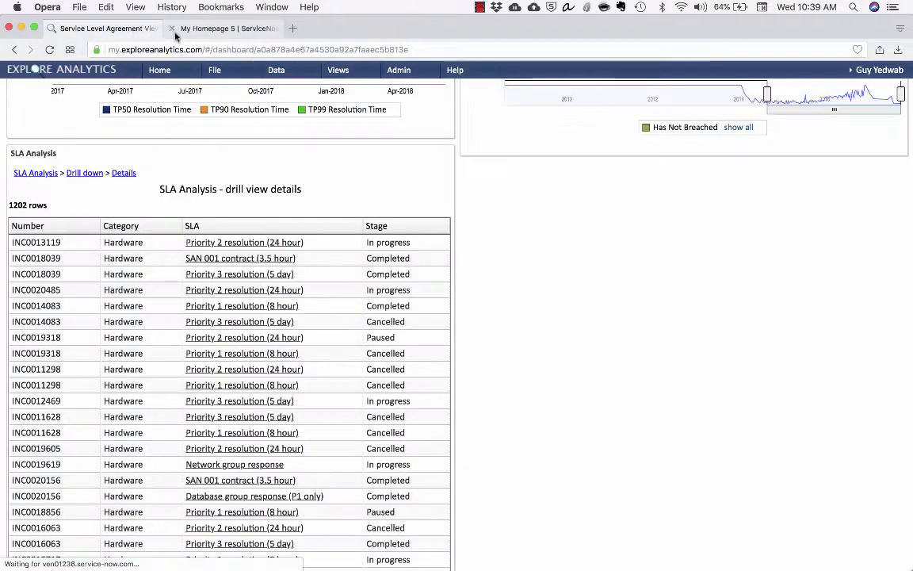
left_click(36, 174)
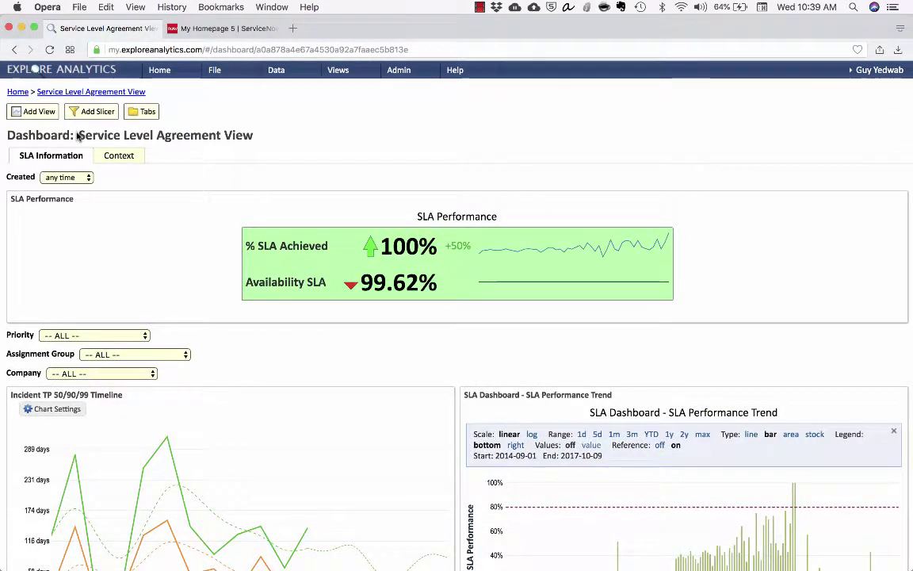
- Publish the dashboard, including to ServiceNow as a content block
left_click(227, 70)
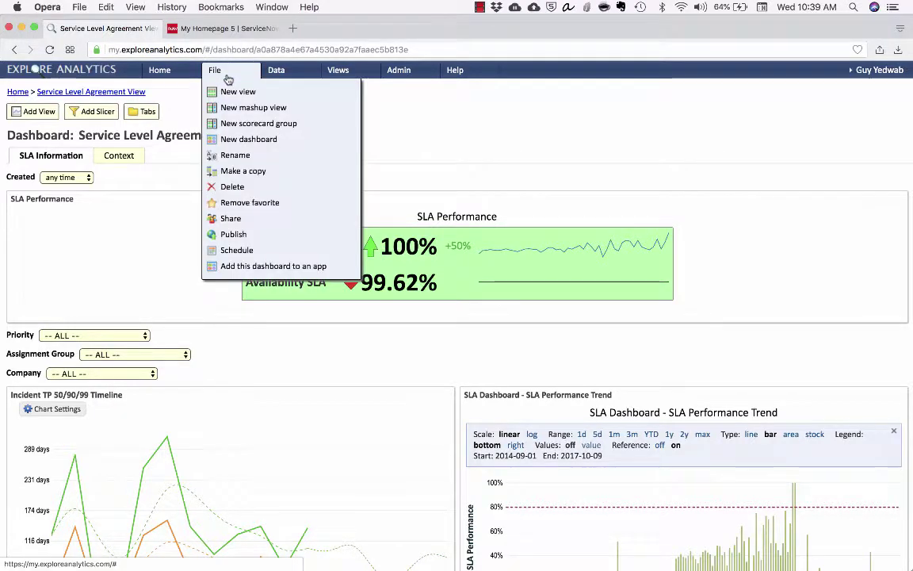
left_click(230, 233)
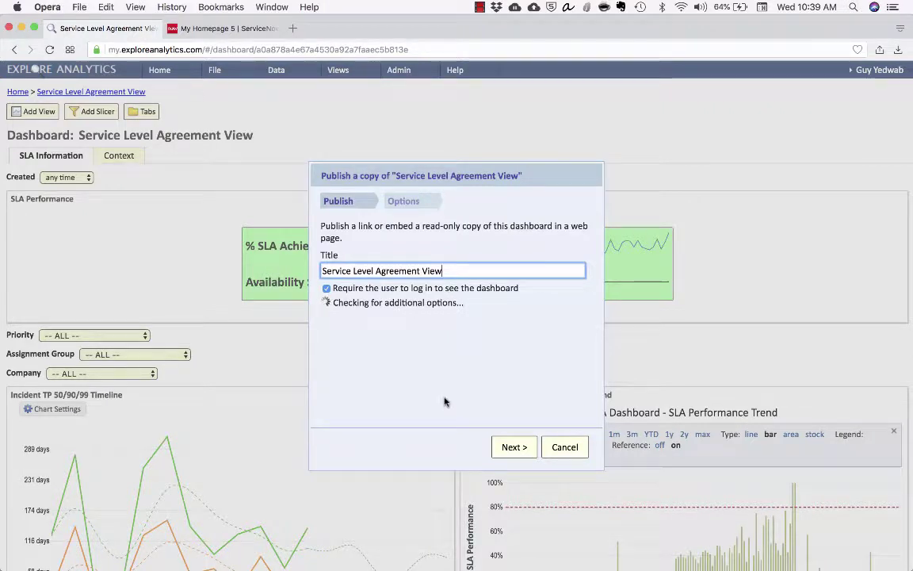
left_click(493, 444)
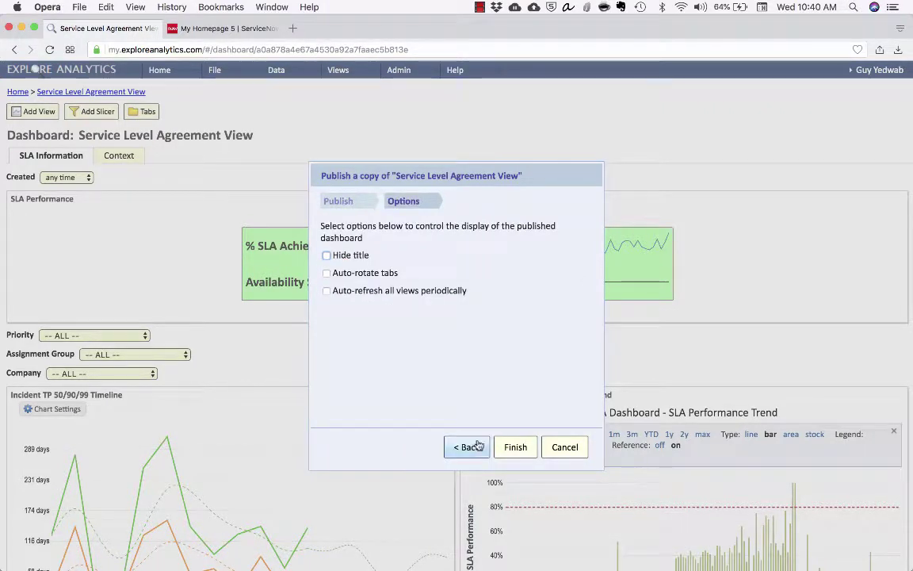
left_click(470, 501)
left_click(365, 306)
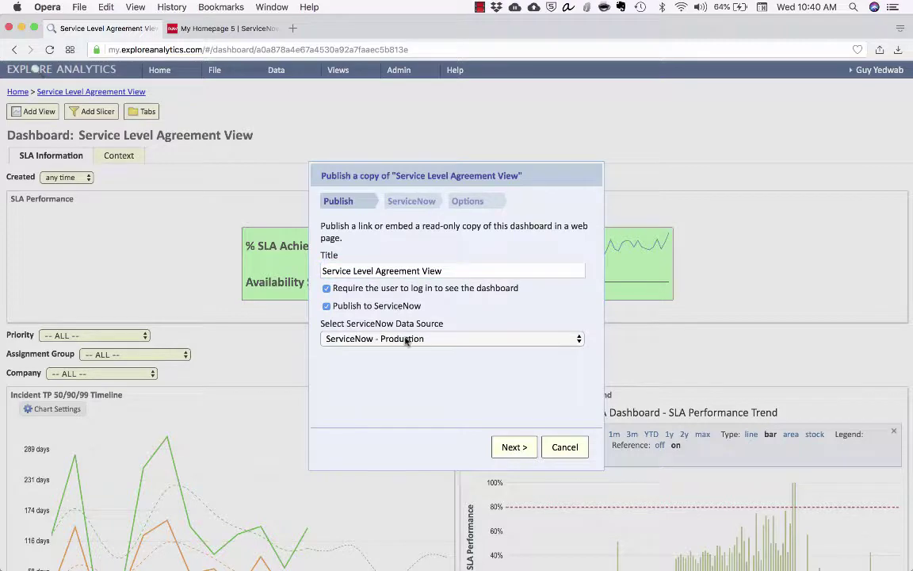
left_click(517, 455)
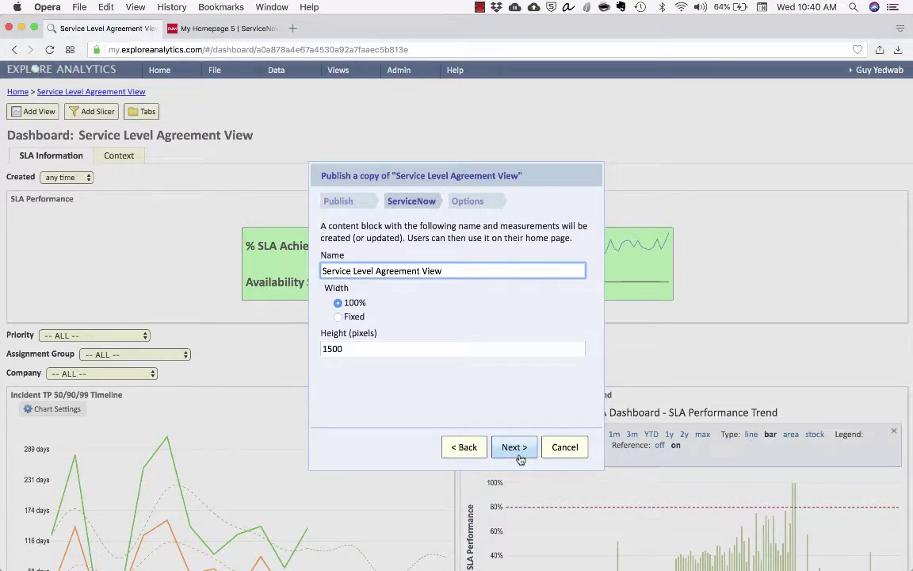
left_click(518, 455)
left_click(518, 455)
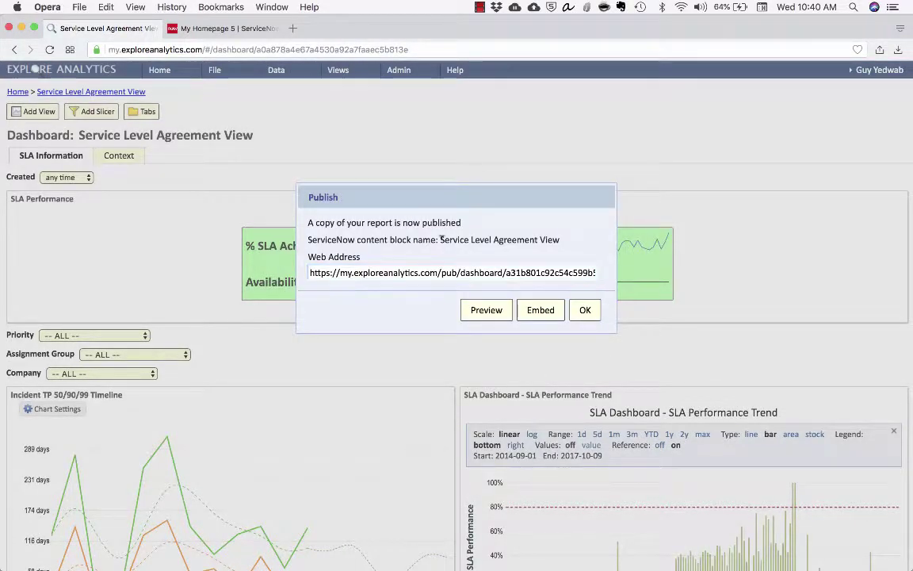
- Review the block name, URL and 800×600 embed HTML, then switch to the ServiceNow homepage
left_click_drag(440, 237, 554, 238)
left_click(557, 240)
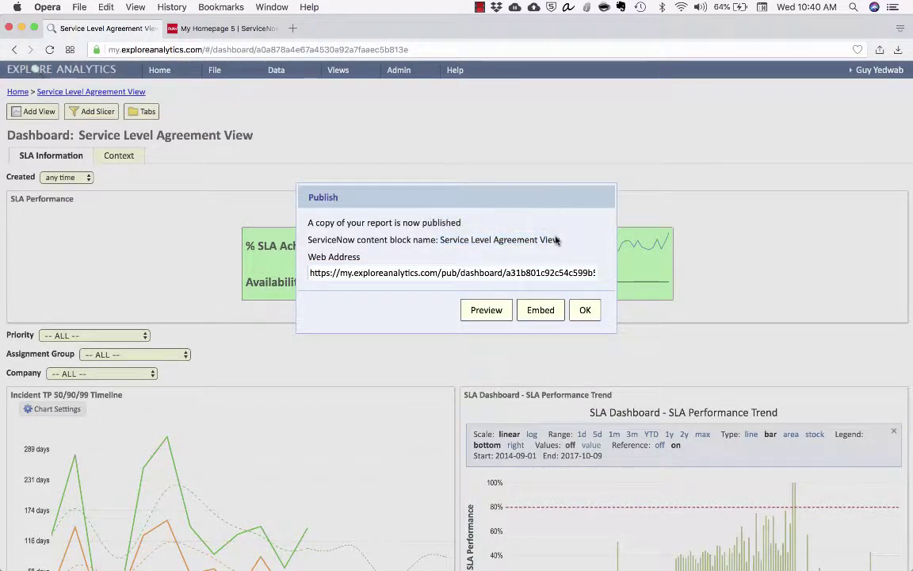
left_click(517, 272)
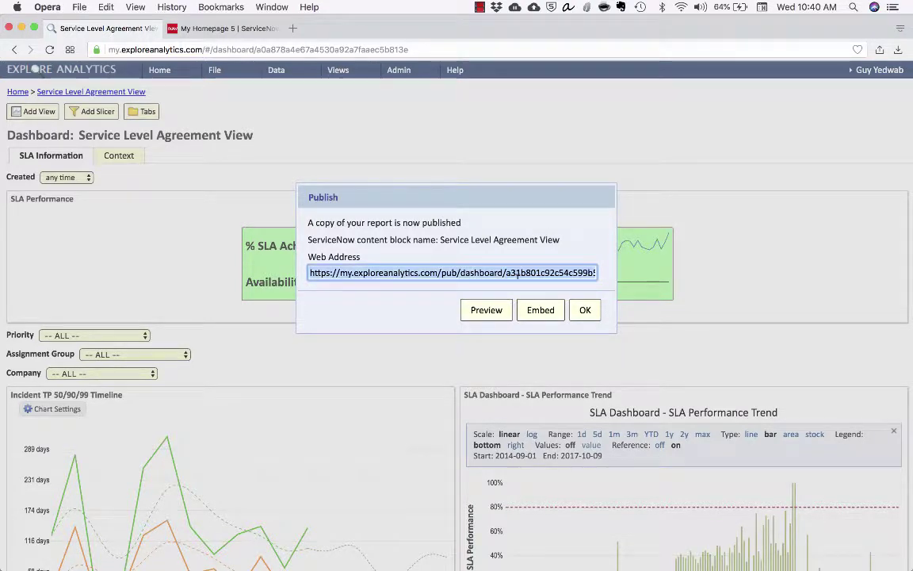
left_click(534, 307)
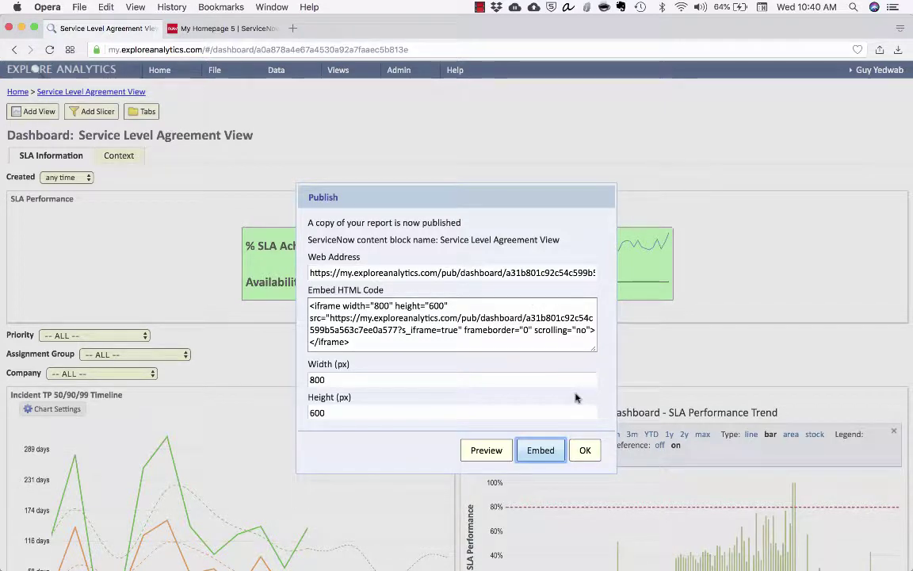
left_click(584, 451)
left_click(269, 29)
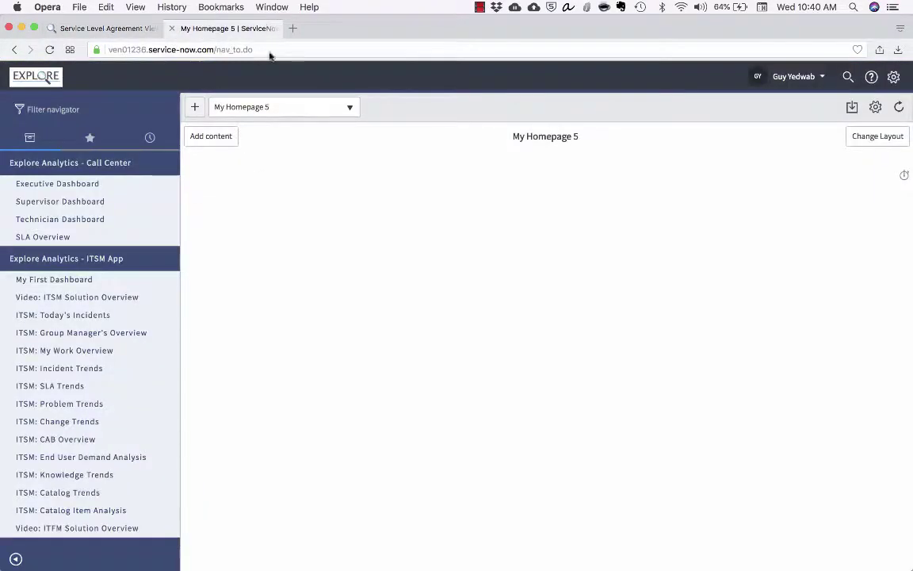
- Add the Service Level Agreement View block, found by searching 'service l', to My Homepage 5
left_click(211, 135)
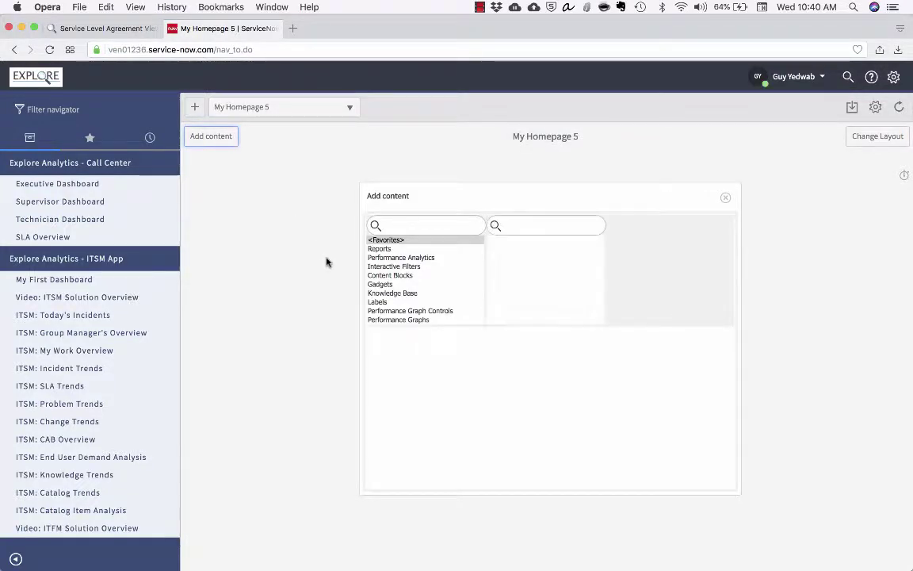
scroll(430, 230, "down", 1)
scroll(431, 230, "down", 2)
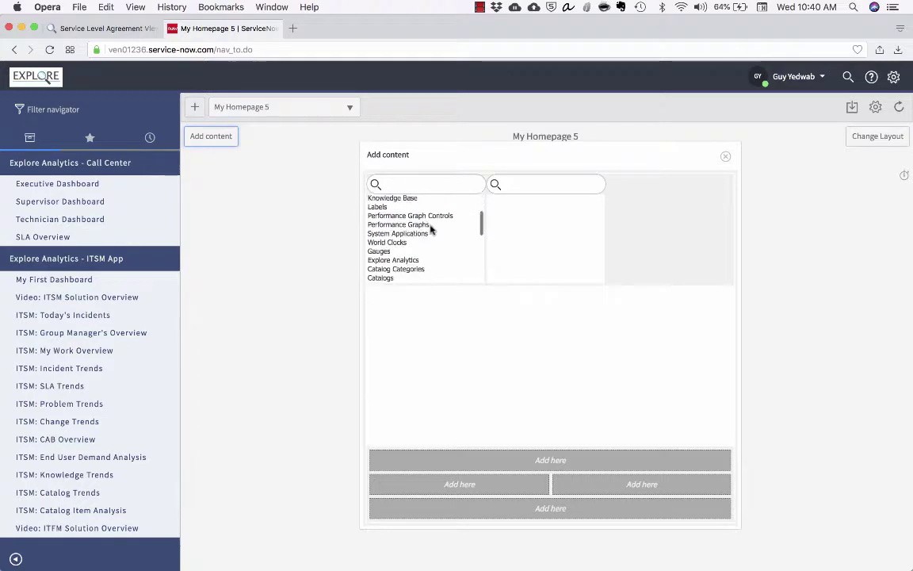
left_click(412, 260)
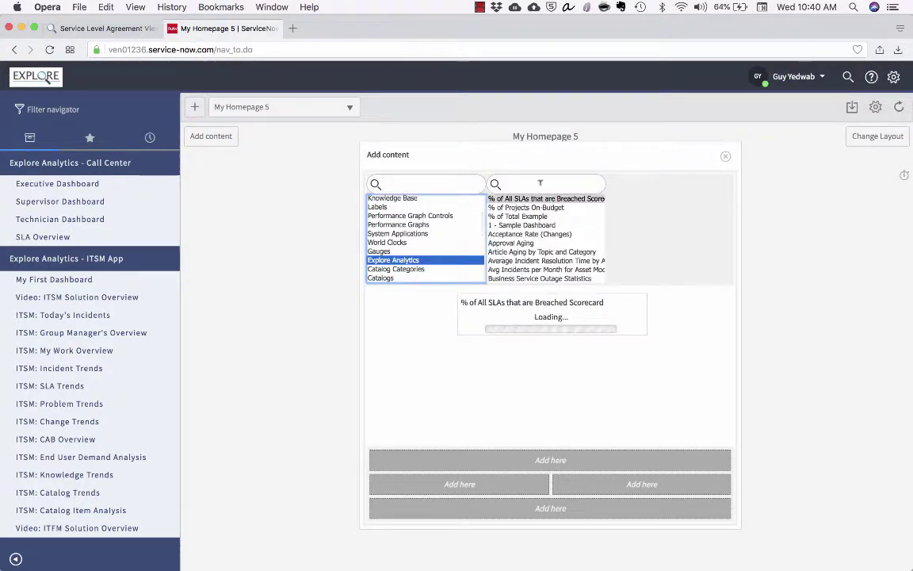
left_click(541, 186)
type("service l")
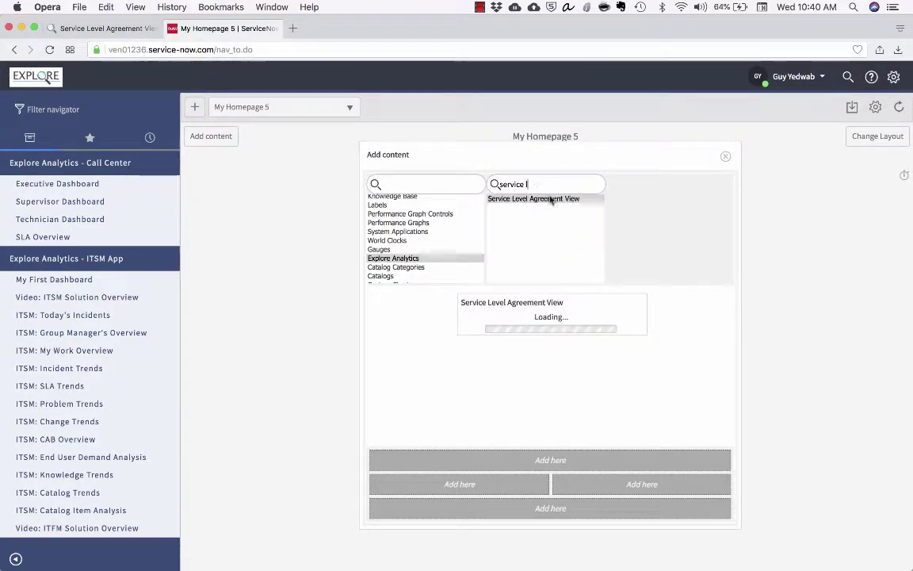
left_click(546, 464)
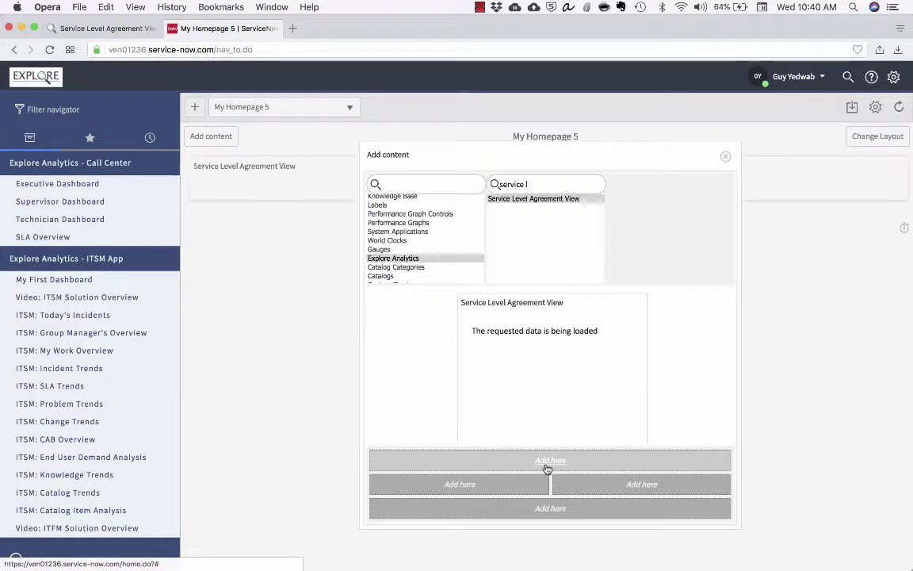
left_click(726, 158)
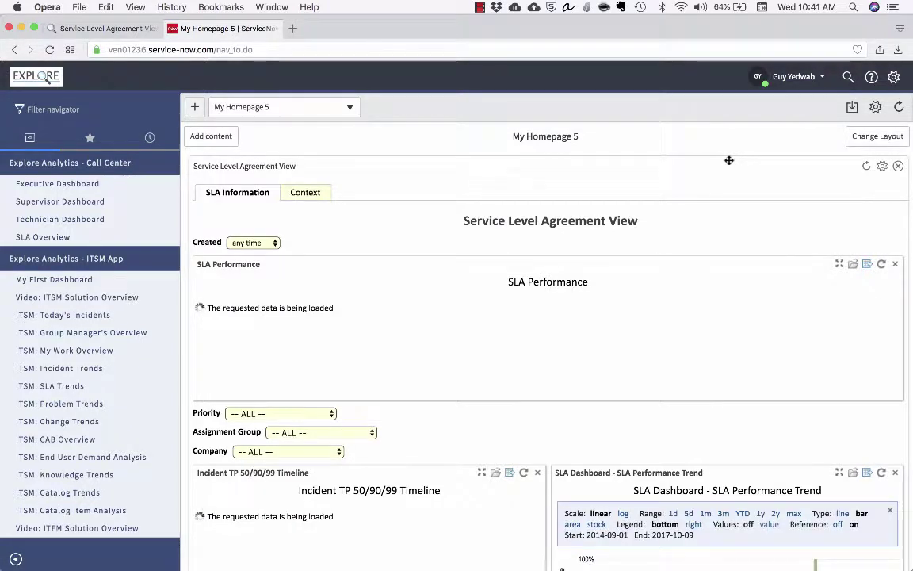
- Scroll the homepage to check the embedded dashboard, then return to Explore Analytics
scroll(728, 161, "down", 4)
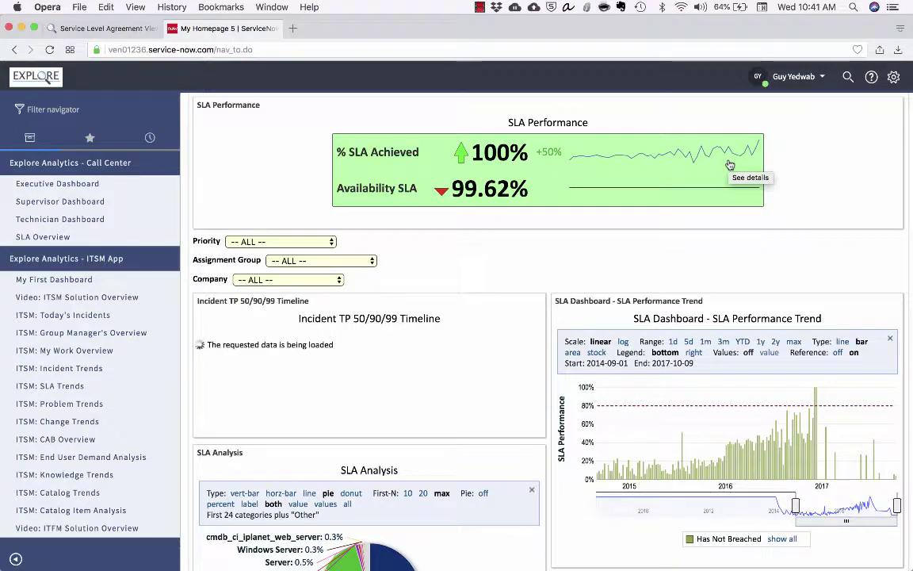
scroll(730, 165, "down", 2)
scroll(730, 165, "up", 2)
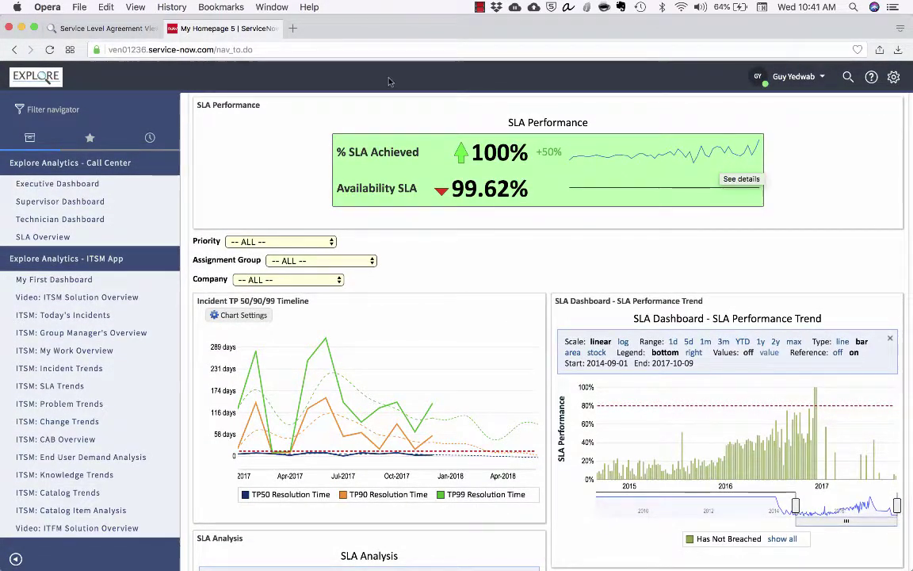
left_click(145, 30)
left_click(214, 69)
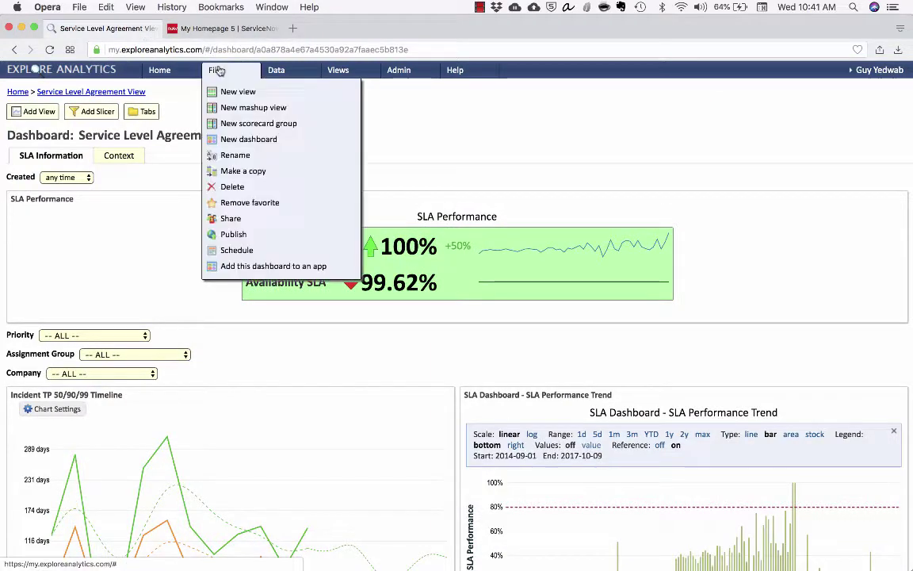
- Schedule the SLA dashboard, leaving email recipients blank, to repeat daily at 00:00 America/Chicago
left_click(244, 250)
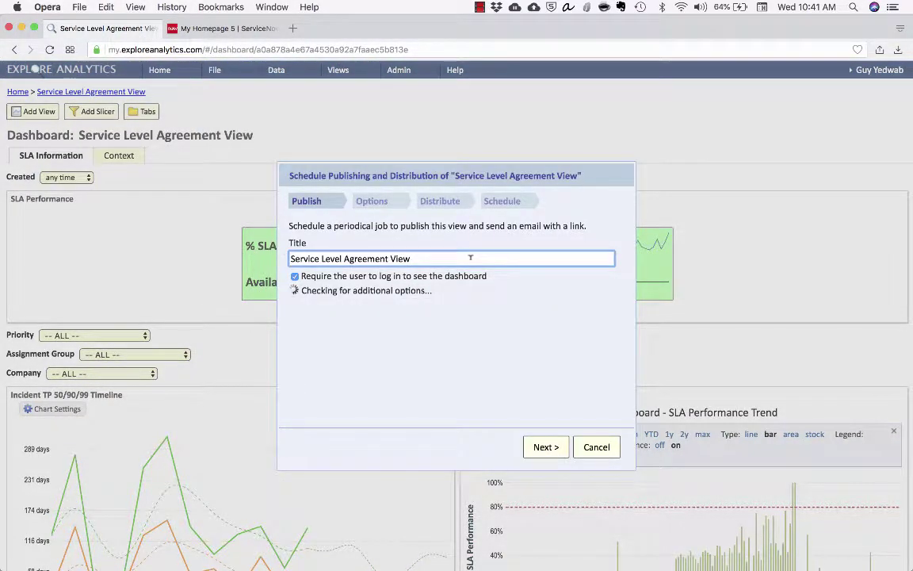
left_click(538, 449)
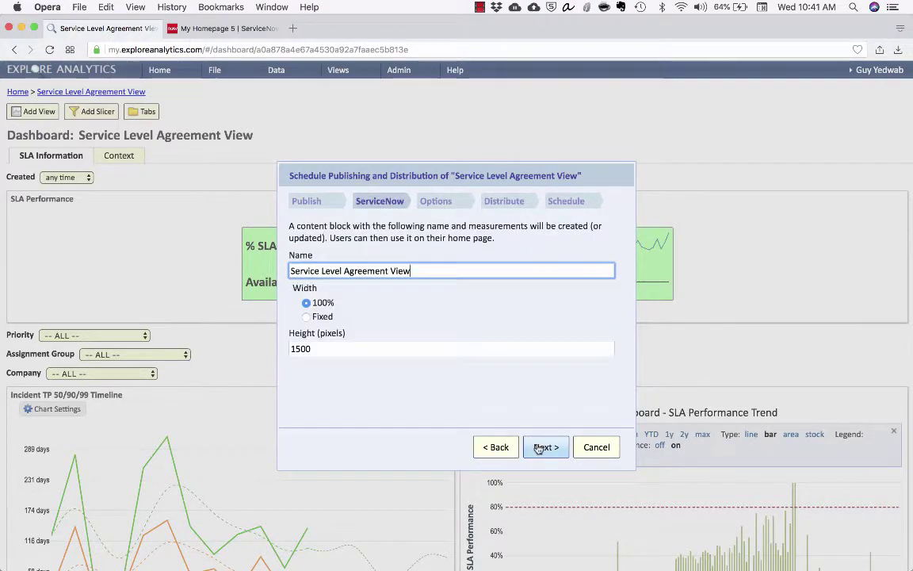
left_click(538, 448)
left_click(539, 449)
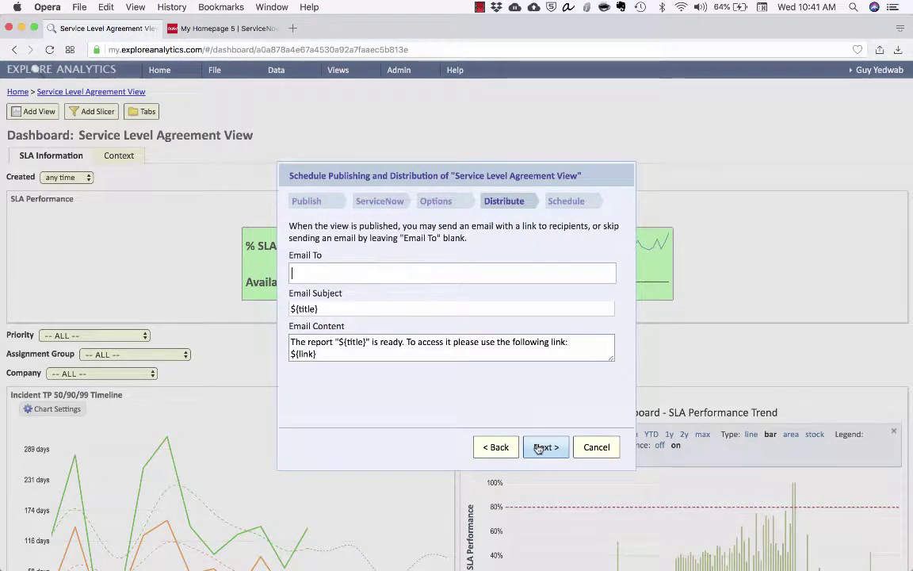
left_click(538, 448)
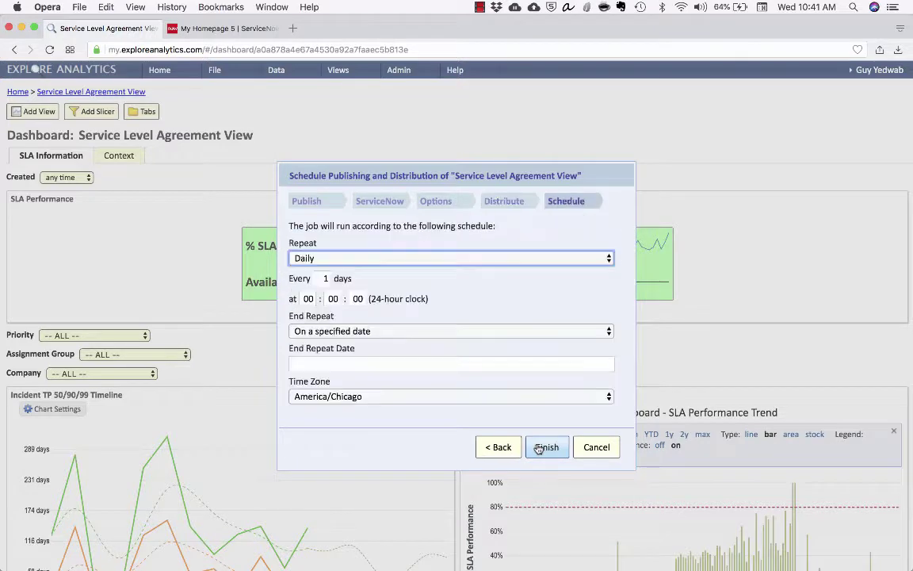